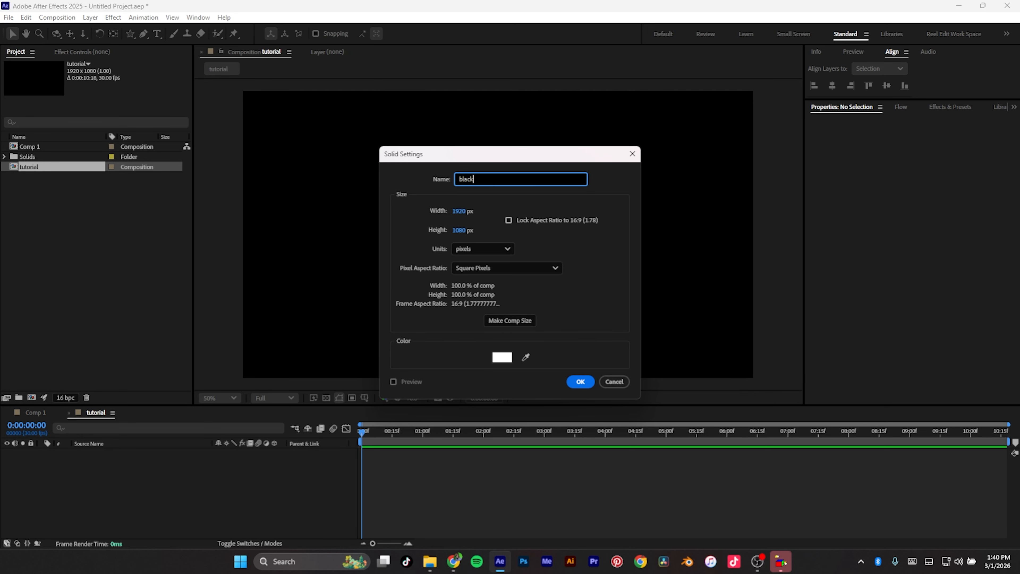
Step: Create a solid layer named black bg and set its colour to 000000
key("Return")
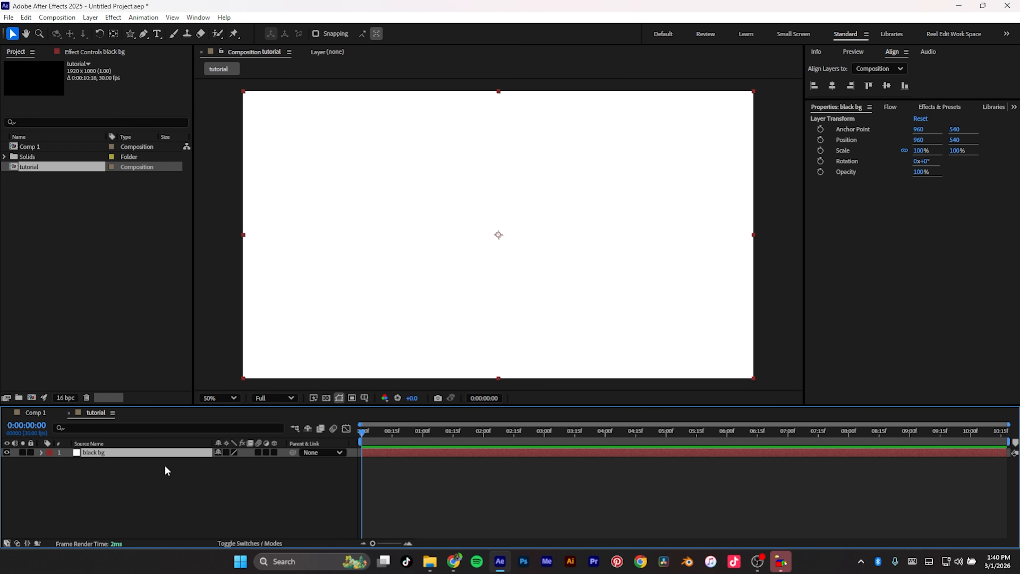
key("ctrl+shift+y")
left_click(503, 342)
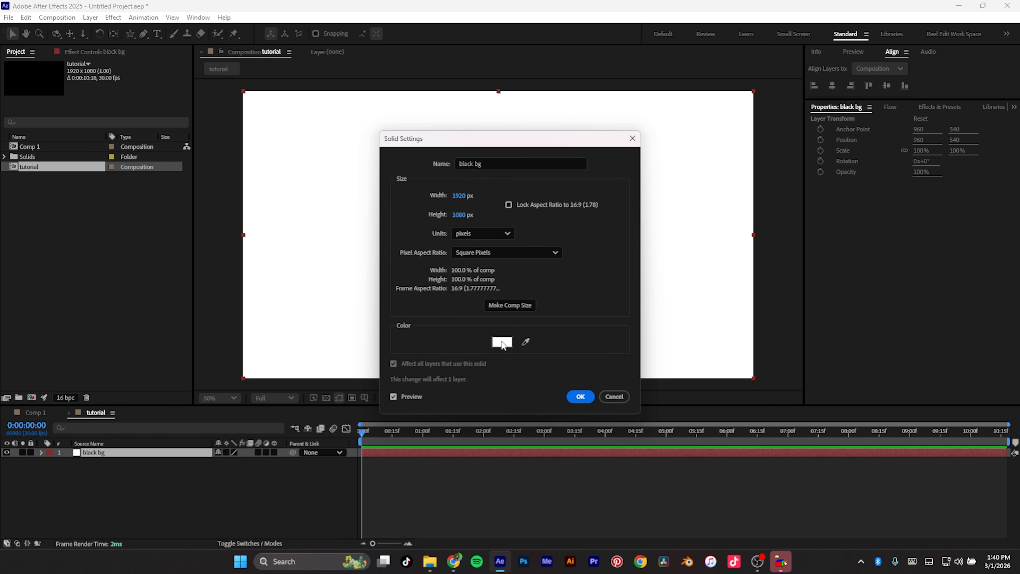
type("000000")
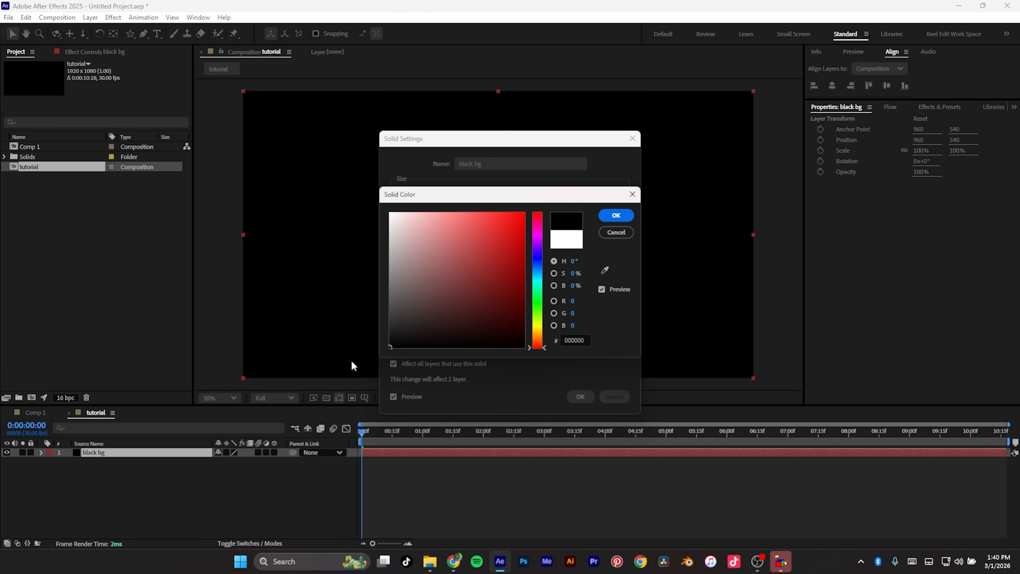
left_click(613, 220)
left_click(580, 397)
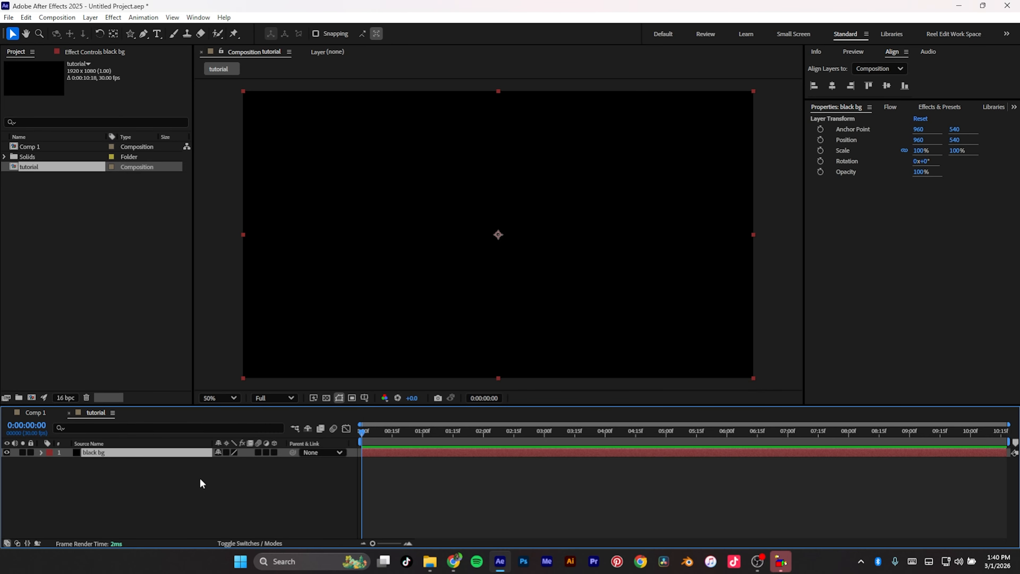
Step: Add a new solid layer coloured FFFFFF and named White bg
right_click(175, 487)
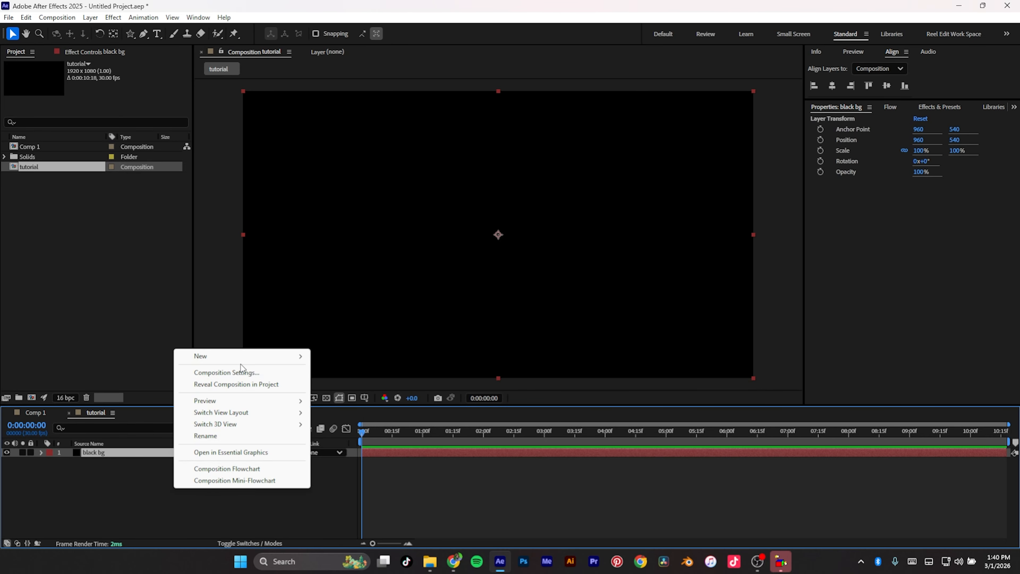
mouse_move(241, 357)
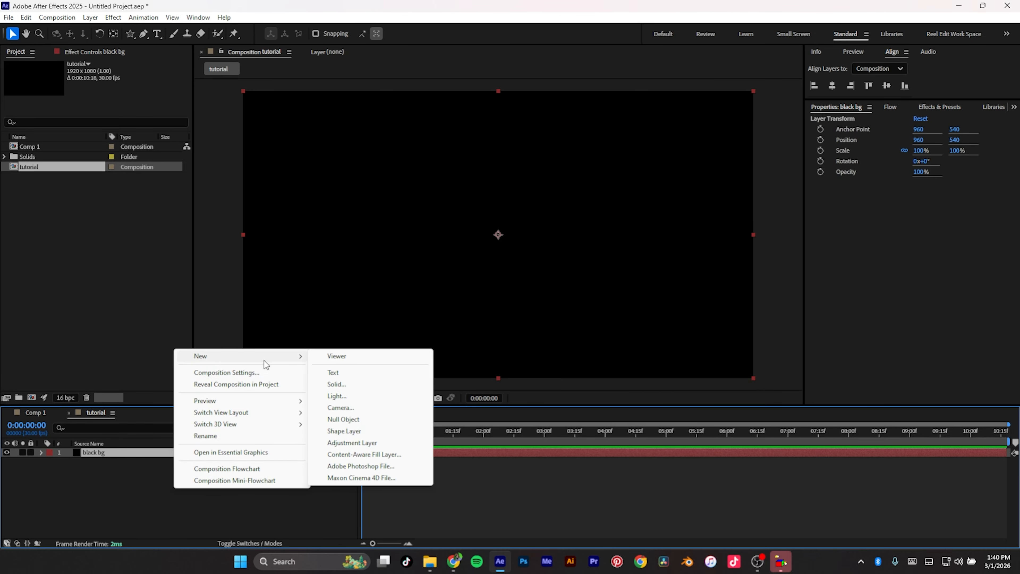
left_click(351, 386)
left_click(502, 357)
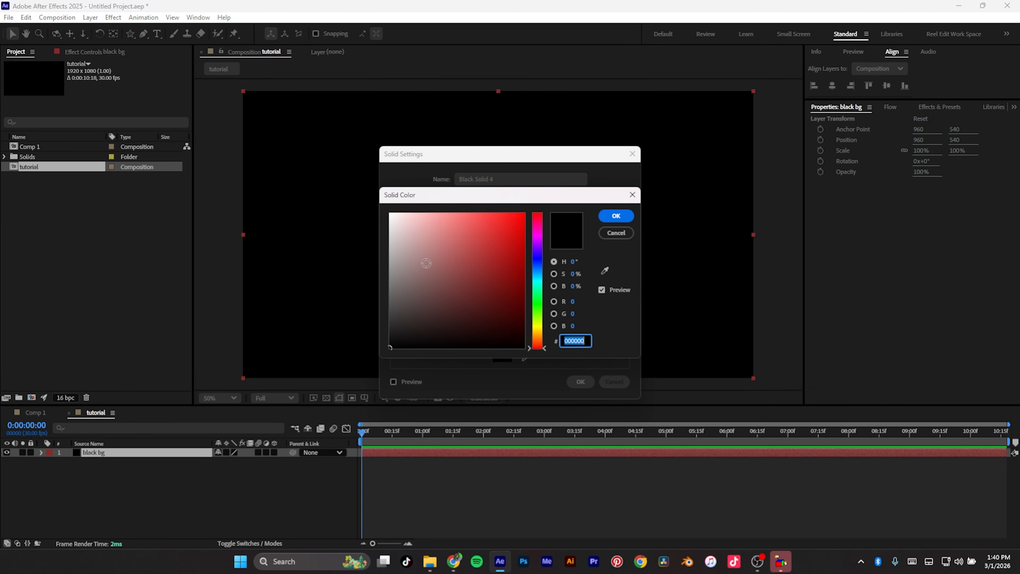
type("FFFFFF")
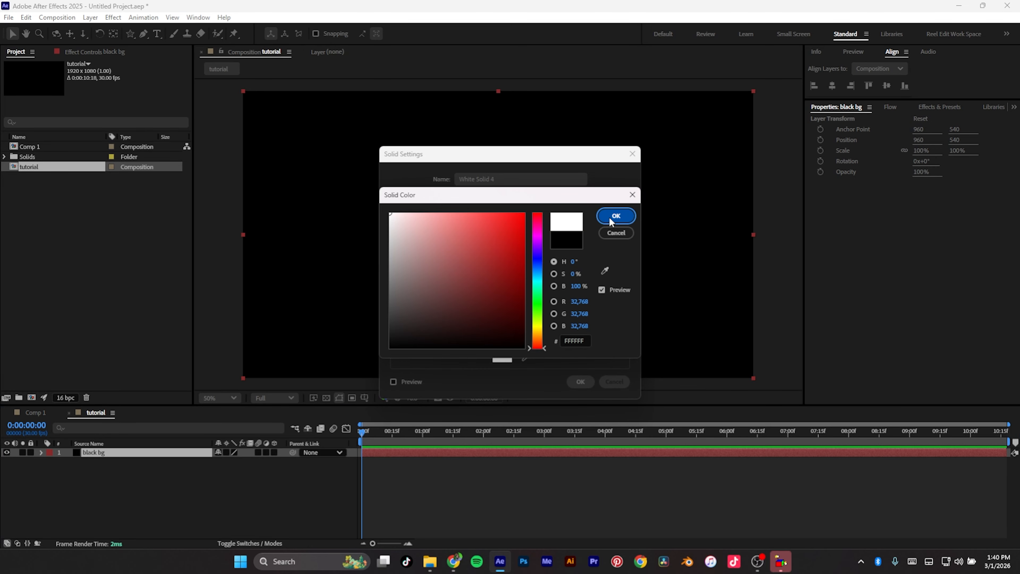
left_click(610, 219)
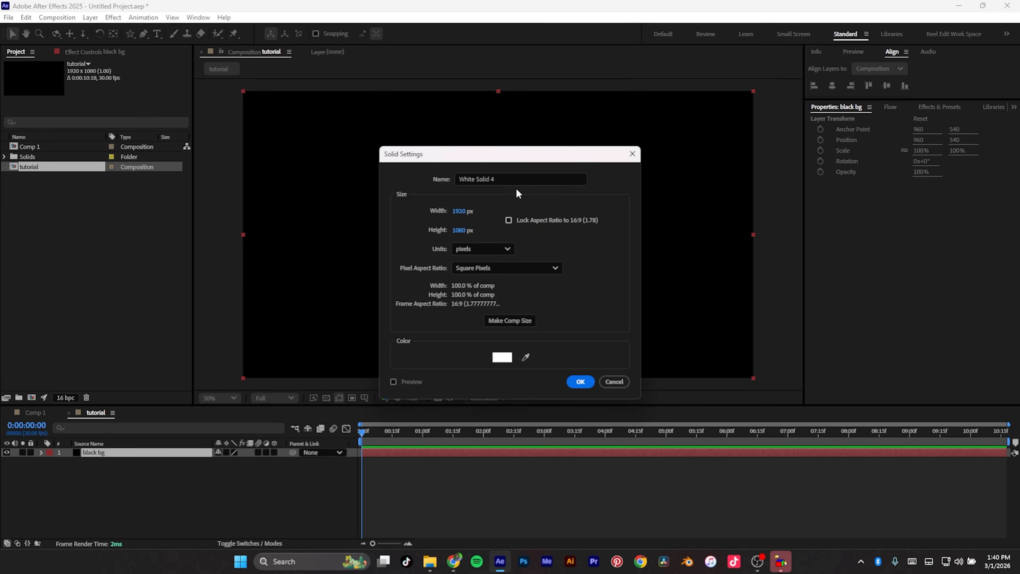
left_click(506, 181)
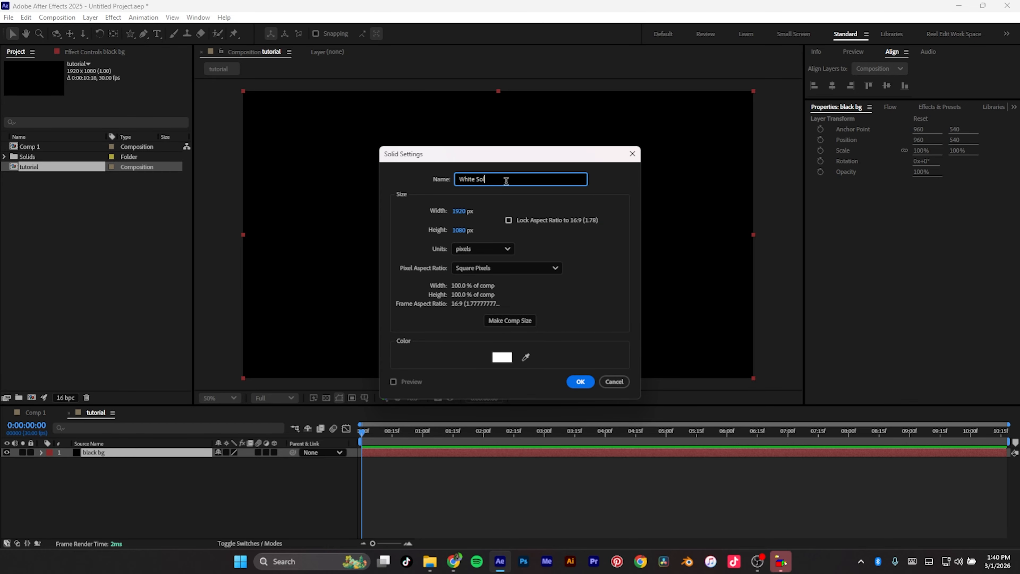
type("gb")
key("Return")
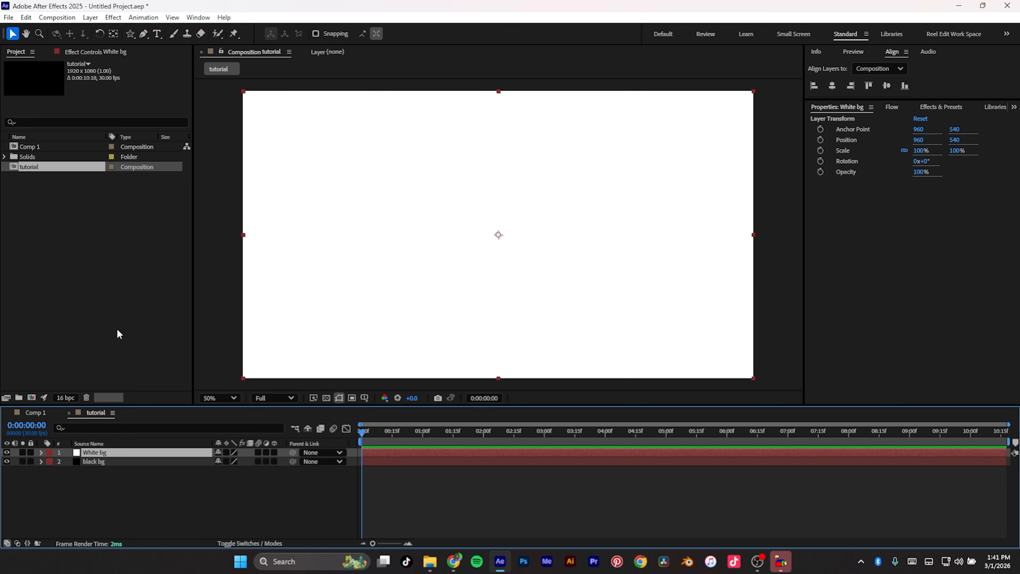
Step: Draw a triangle mask on the White bg layer with the Polygon tool
left_click(130, 33)
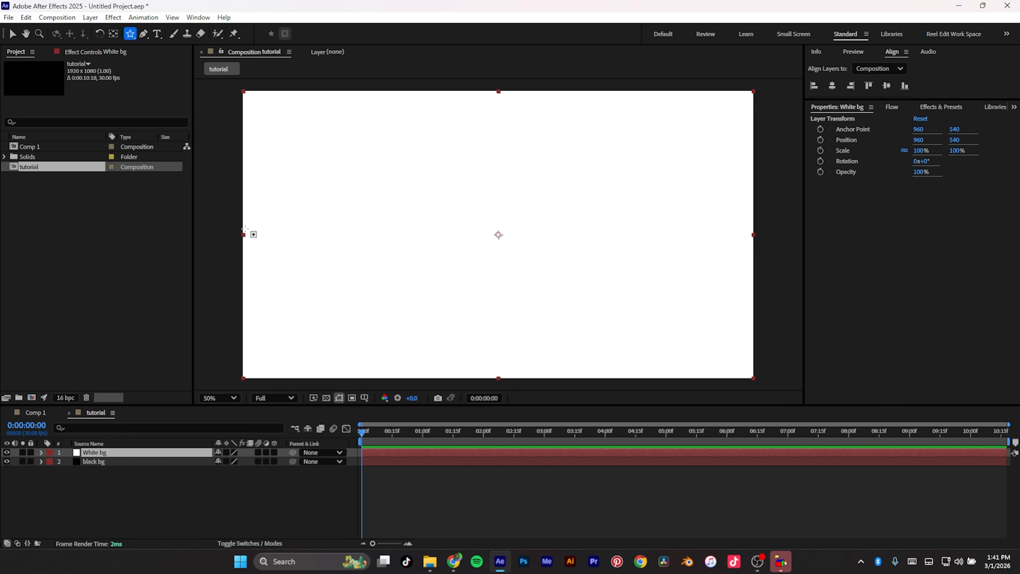
left_click_drag(477, 211, 405, 290)
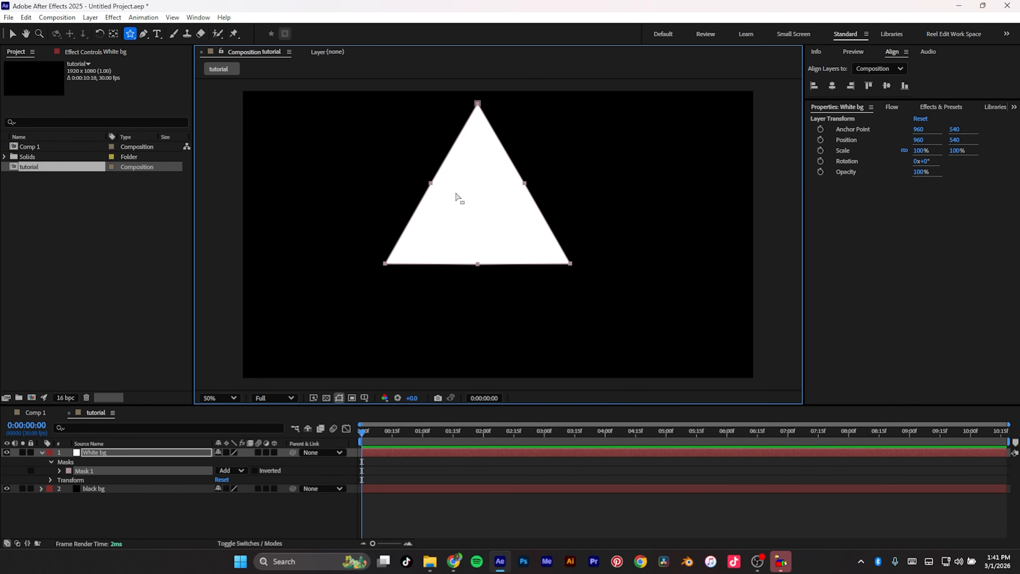
key("v")
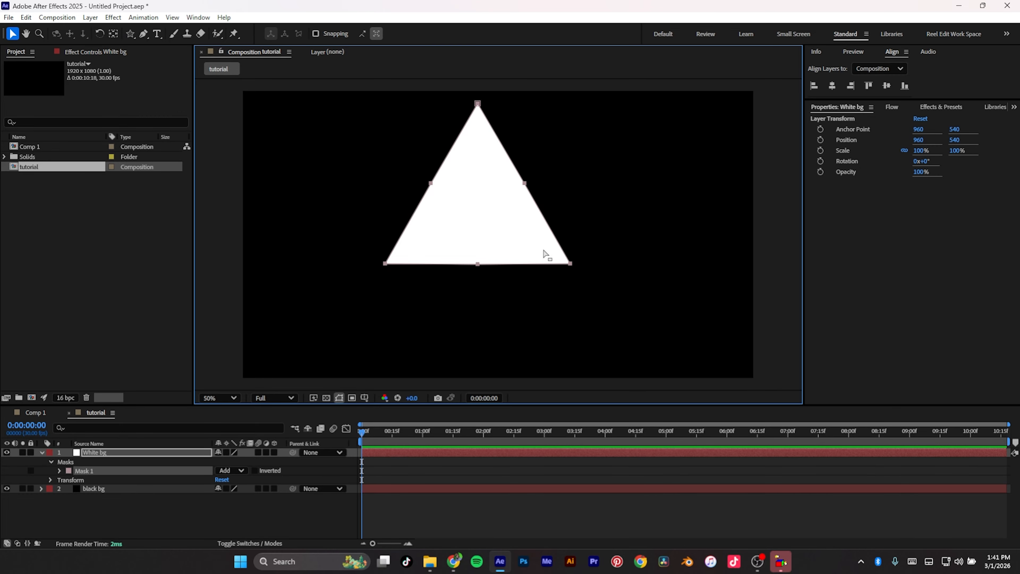
Step: Rotate the triangle mask to point left and move it past the composition's right edge
left_click_drag(533, 265, 700, 298)
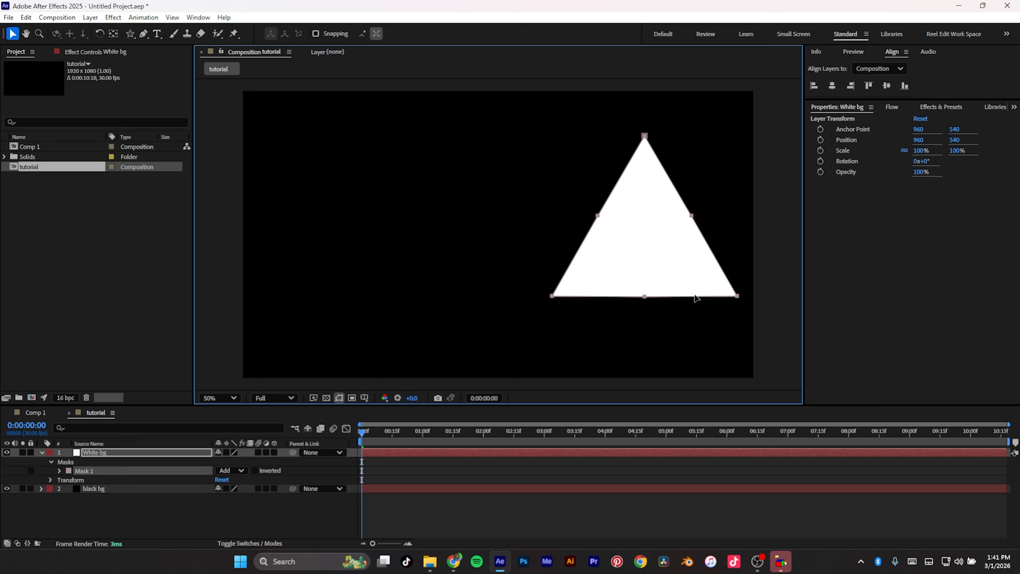
left_click(582, 248)
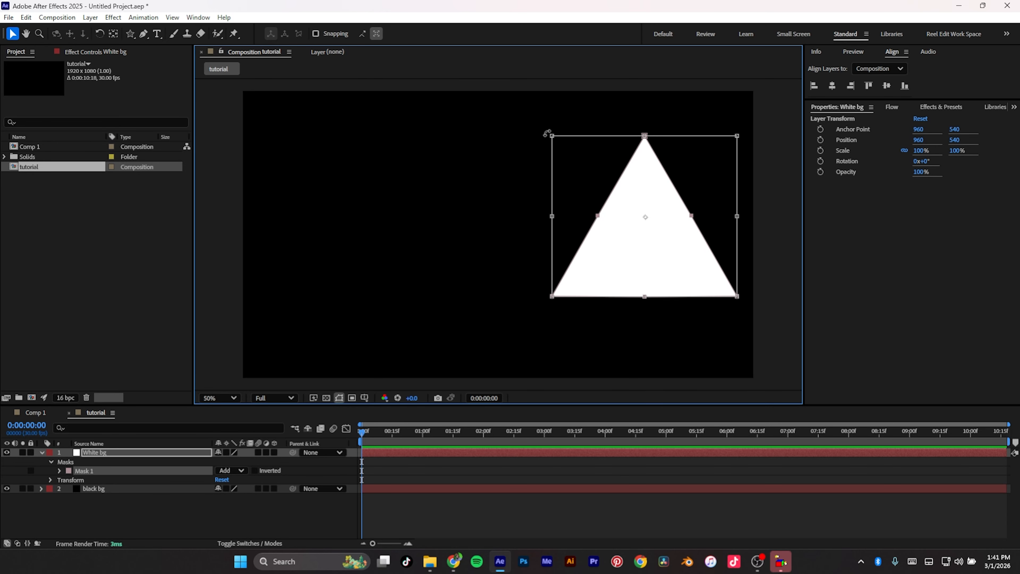
left_click_drag(494, 163, 539, 299)
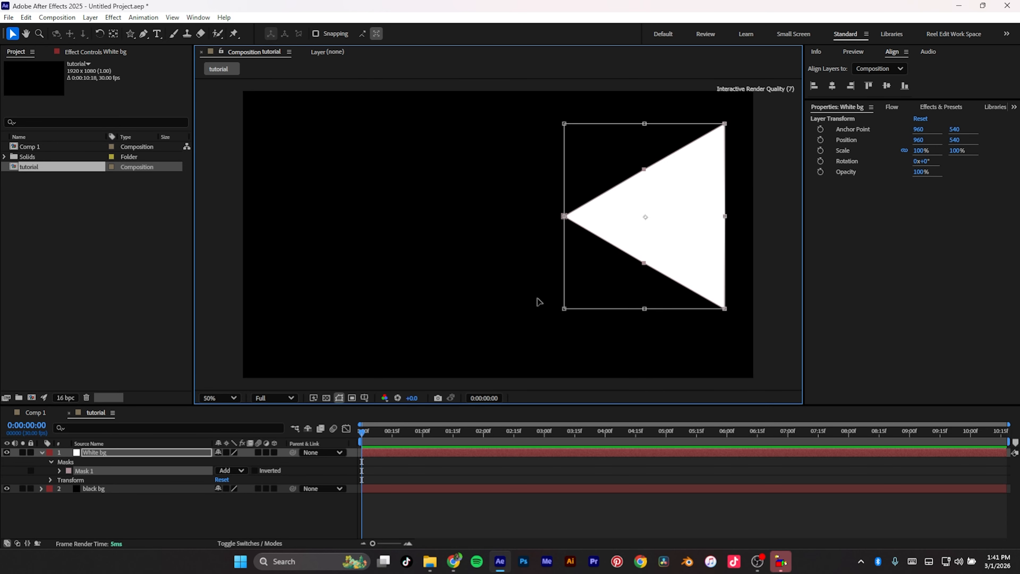
left_click_drag(589, 204, 778, 223)
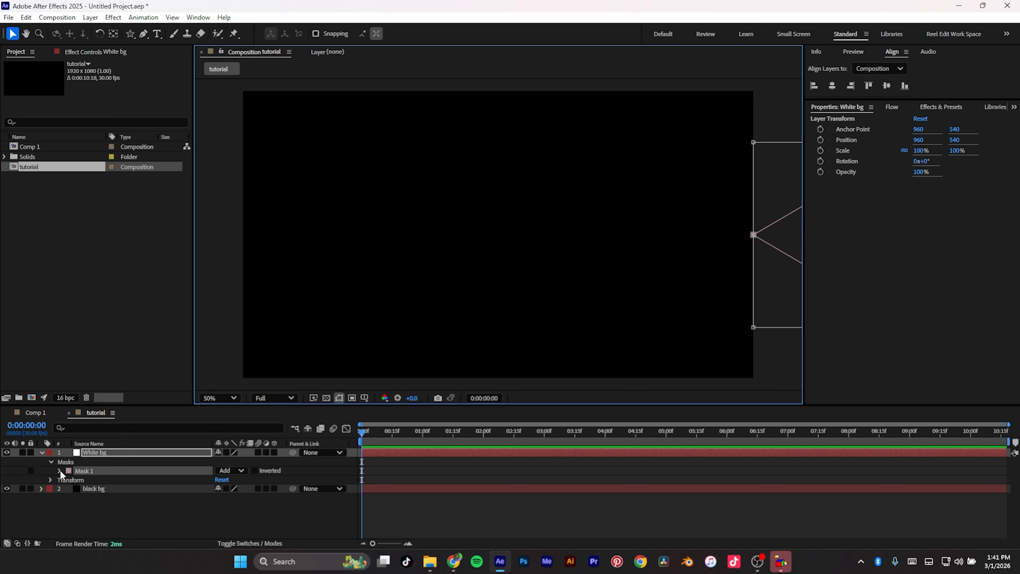
Step: Expand Mask 1's properties, set a Mask Path keyframe at 0:00:00:28, and move that keyframe to the start
left_click(51, 462)
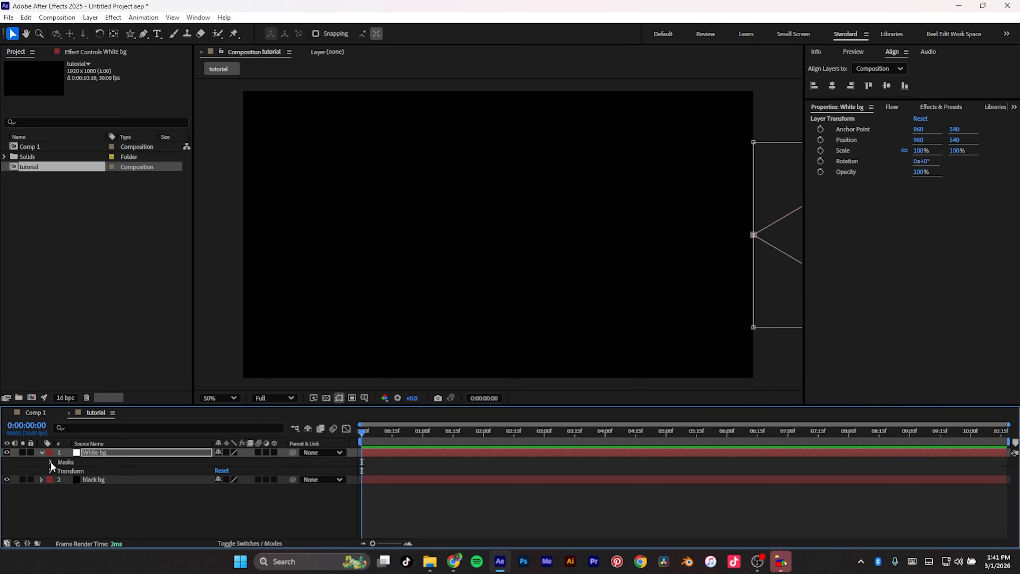
left_click(41, 452)
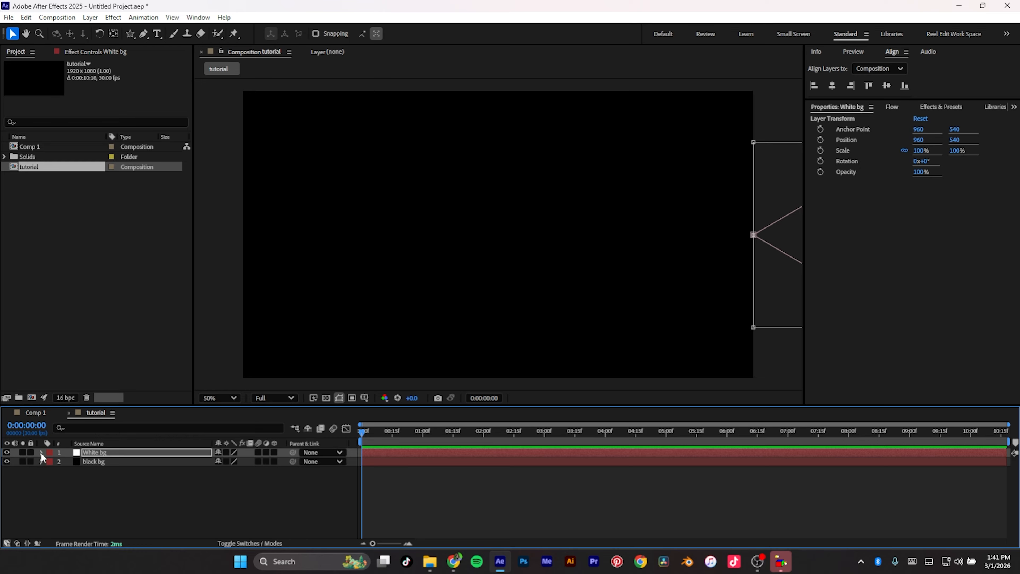
left_click(42, 452)
left_click(51, 462)
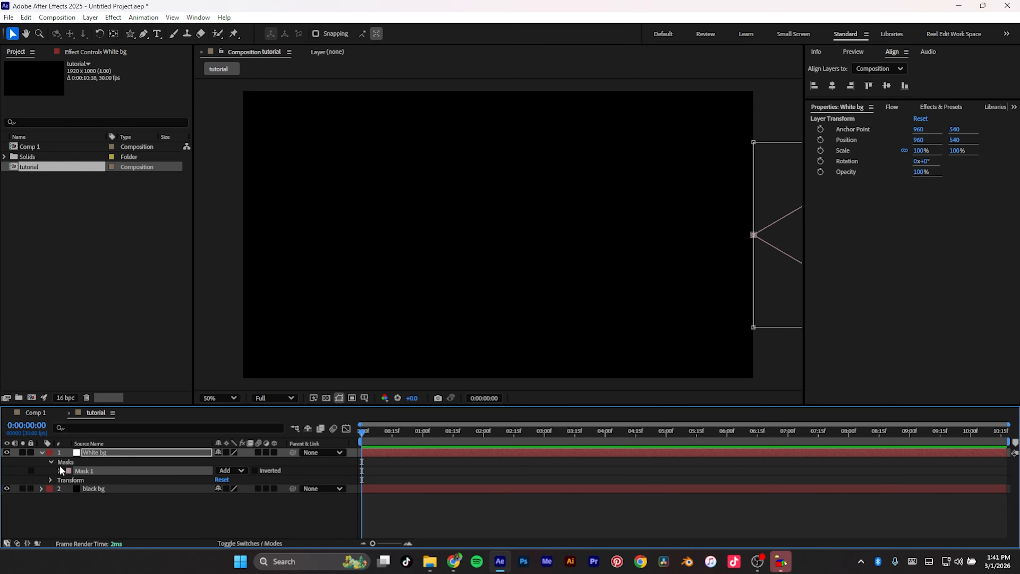
left_click(60, 471)
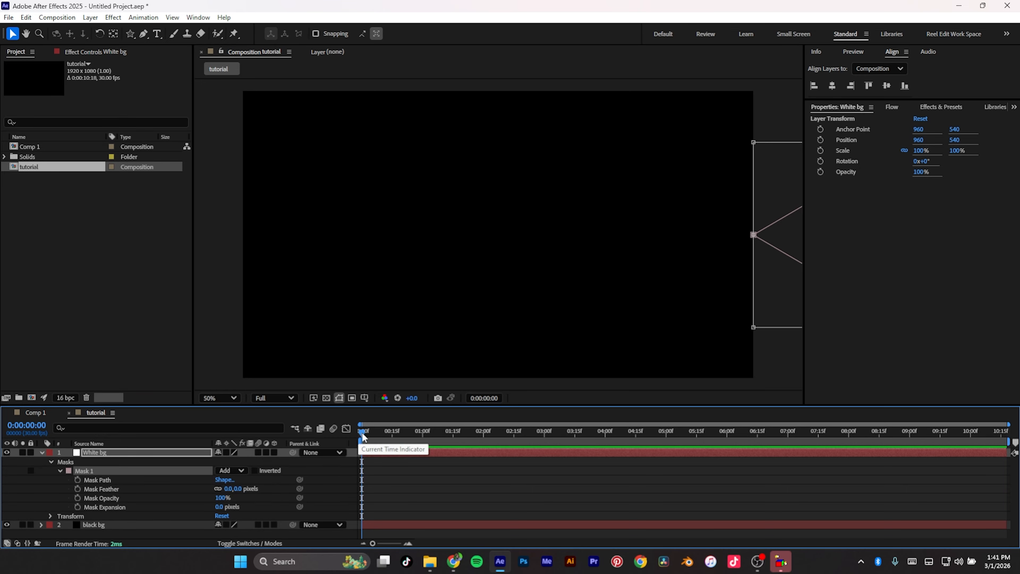
left_click_drag(362, 434, 417, 440)
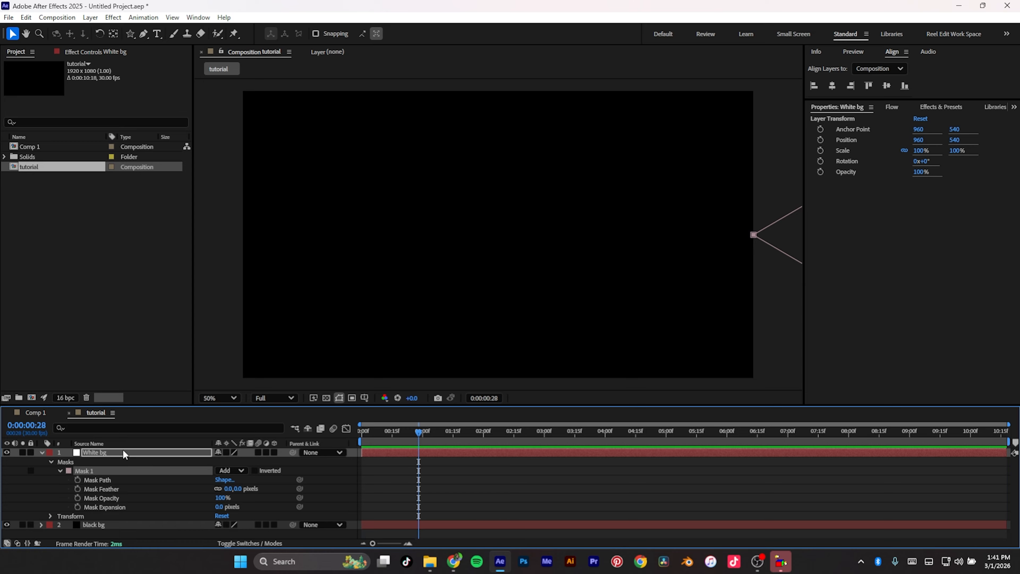
left_click(78, 479)
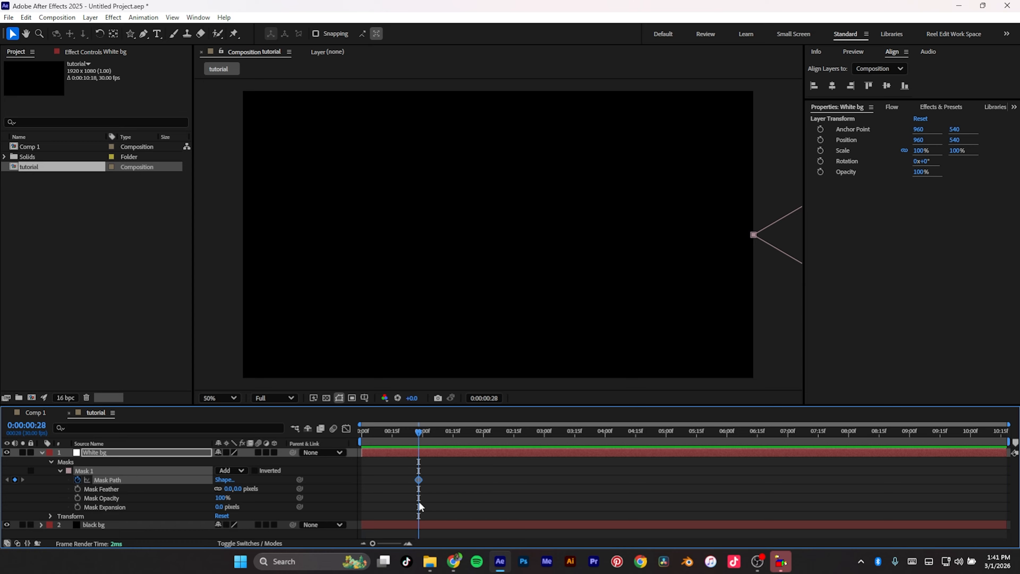
left_click_drag(418, 480, 363, 482)
Step: At 0:00:00:28, drag the mask's left point and its edges far outward so the mask covers the whole frame
left_click(755, 233)
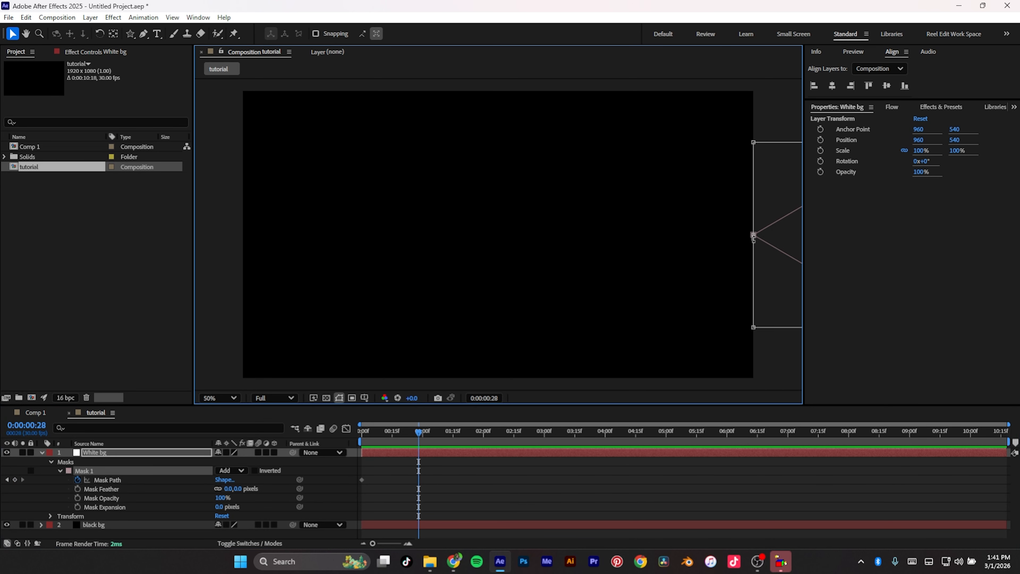
left_click_drag(754, 235, 136, 296)
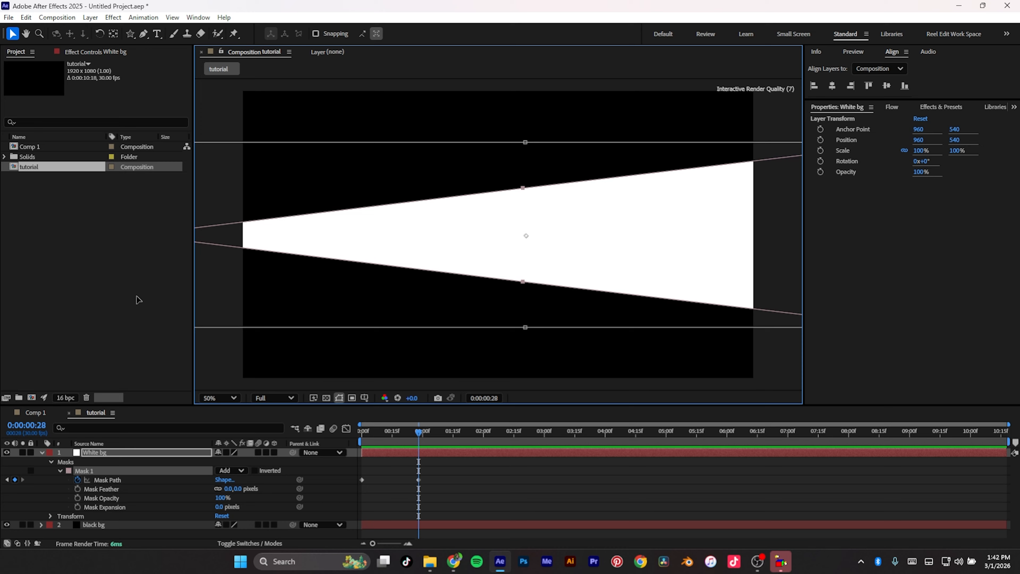
key("comma")
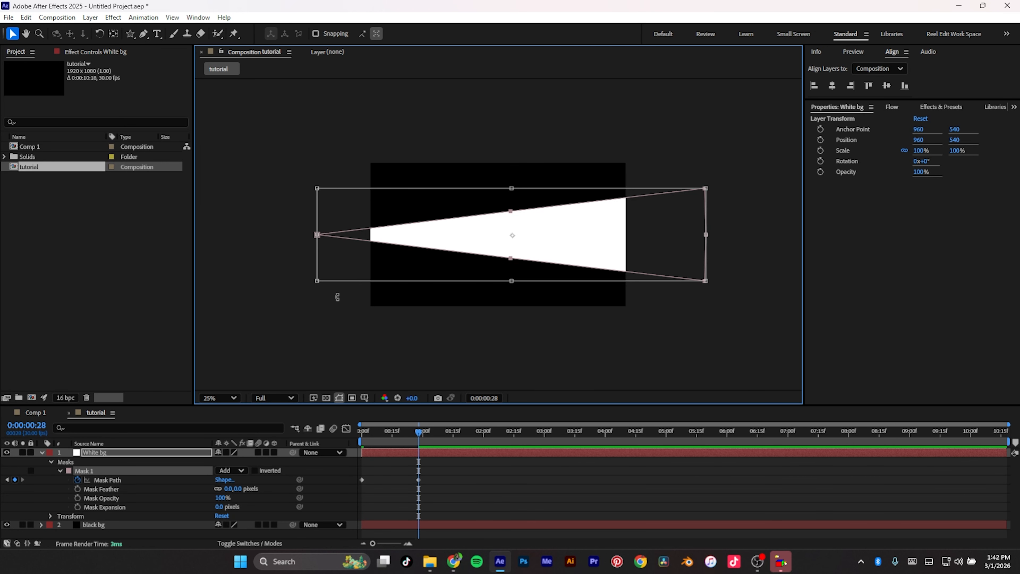
left_click_drag(514, 282, 525, 359)
left_click_drag(317, 235, 46, 239)
left_click_drag(512, 364, 526, 508)
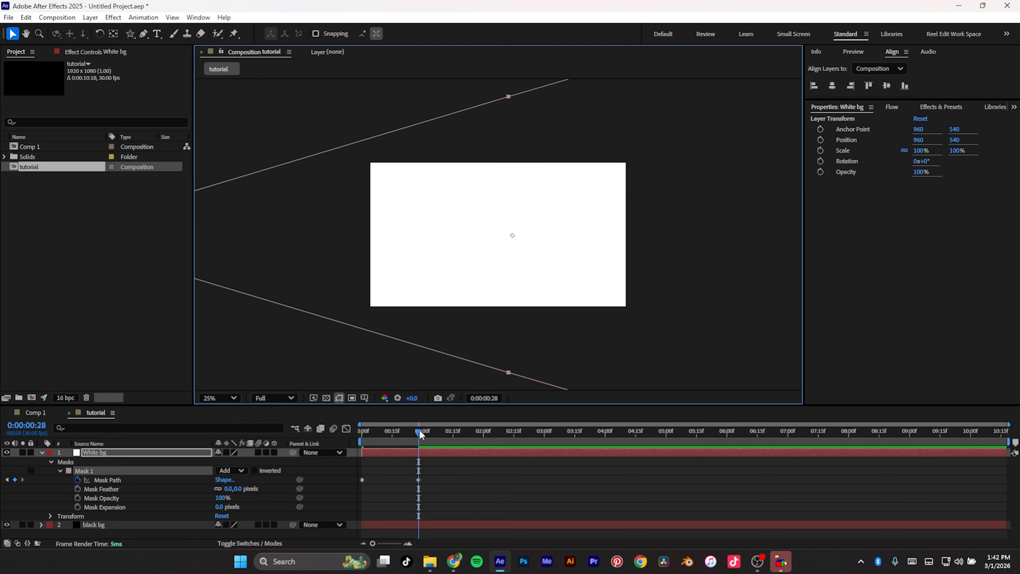
Step: Return to the start and preview the mask animation
left_click_drag(419, 433, 294, 459)
key("space")
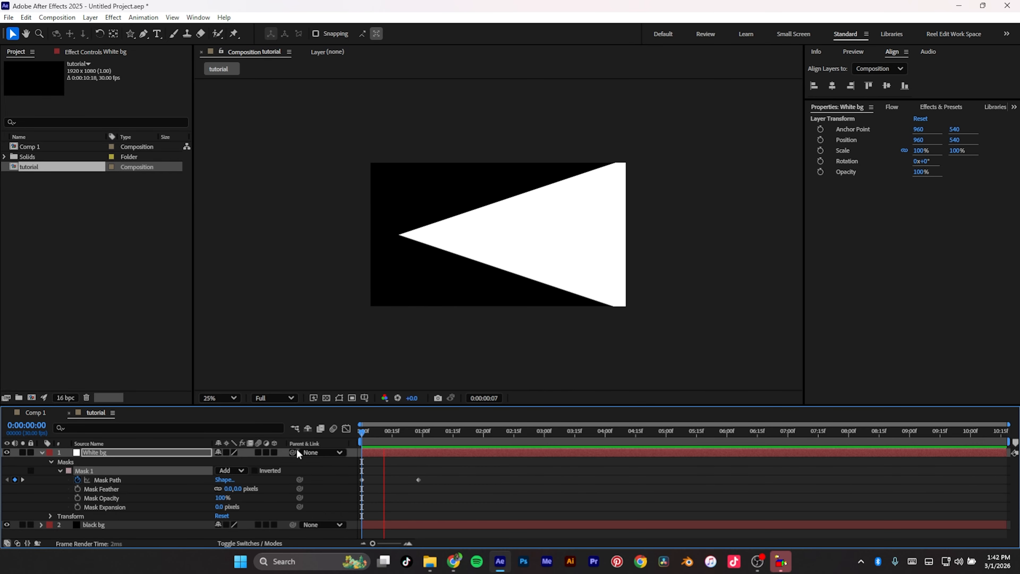
key("space")
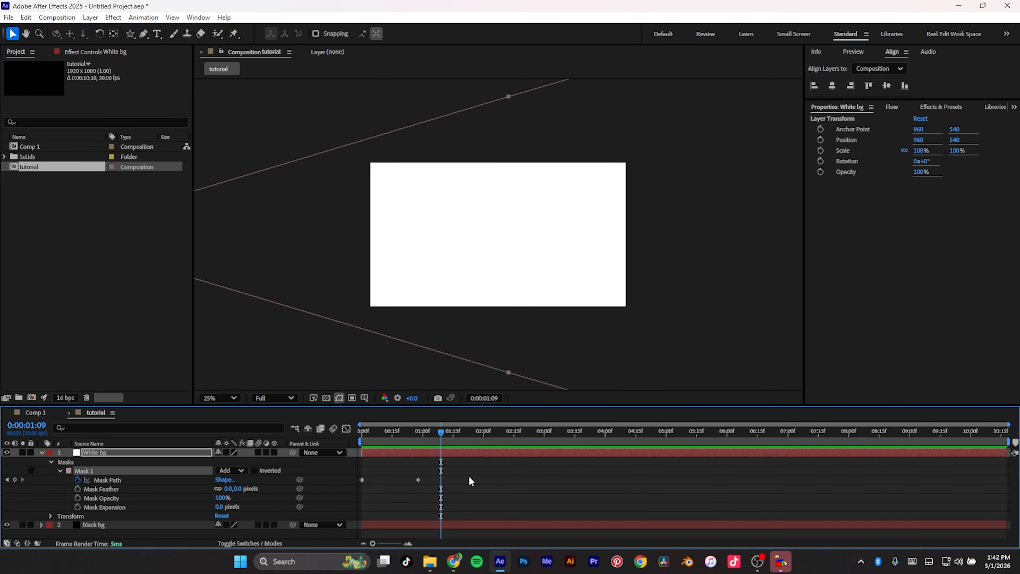
Step: Move the second Mask Path keyframe earlier to about frame 9 and preview the animation
left_click_drag(439, 474, 388, 486)
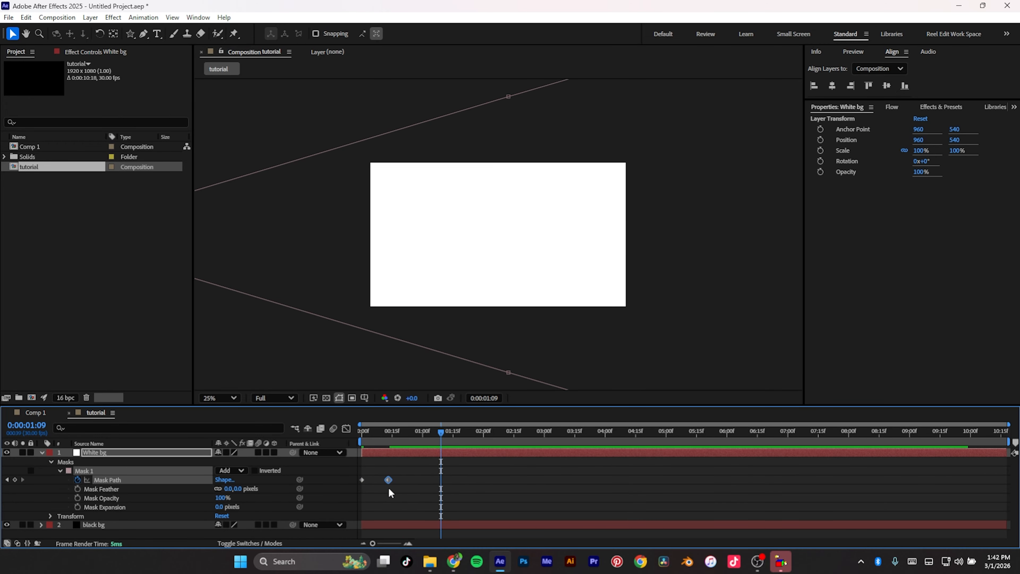
left_click(433, 432)
key("space")
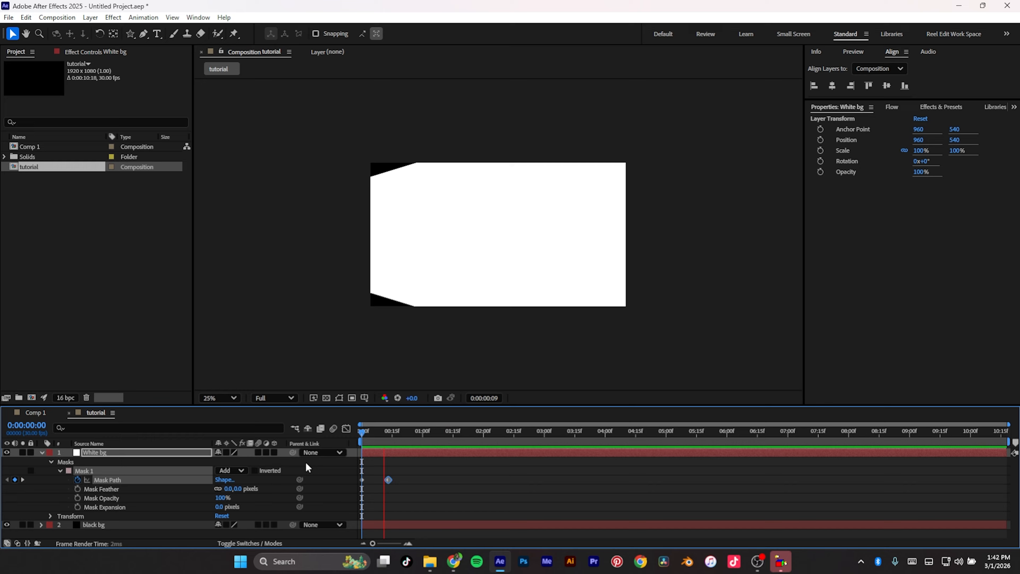
Step: Select both Mask Path keyframes and apply Easy Ease
left_click_drag(441, 474, 325, 491)
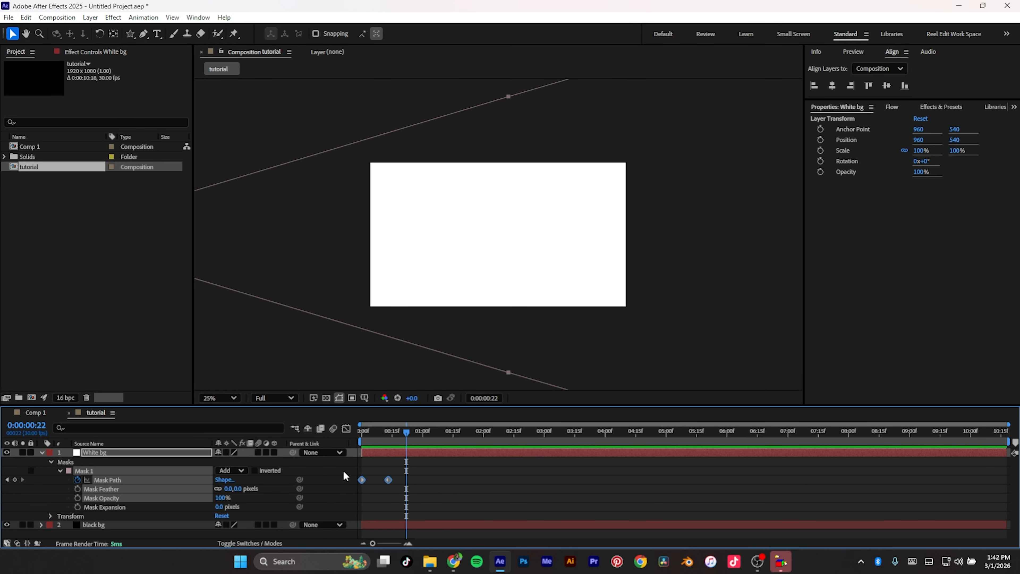
key("F9")
Step: Open the Graph Editor, zoom the timeline, and pull the speed curve's handle to sharpen the ease
left_click(346, 431)
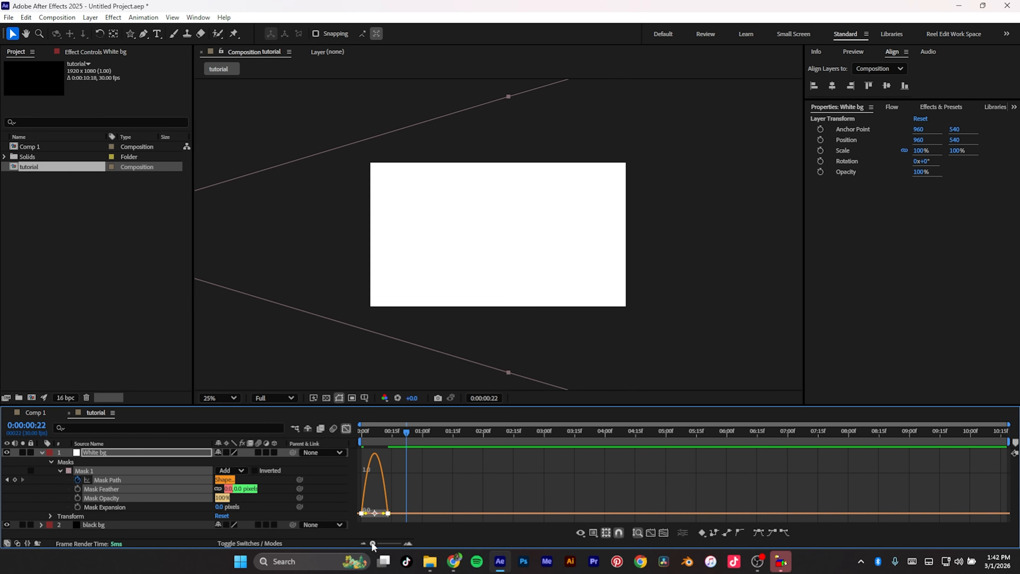
left_click_drag(372, 541, 397, 542)
left_click_drag(579, 497, 435, 508)
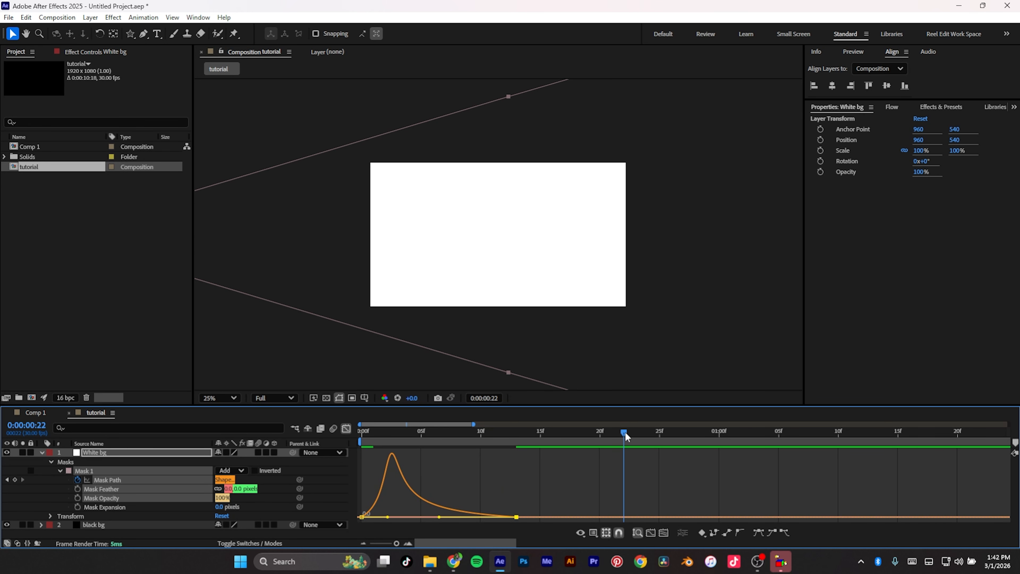
Step: Scrub back to the start and preview the mask animation
left_click_drag(625, 432, 277, 473)
key("space")
key("space")
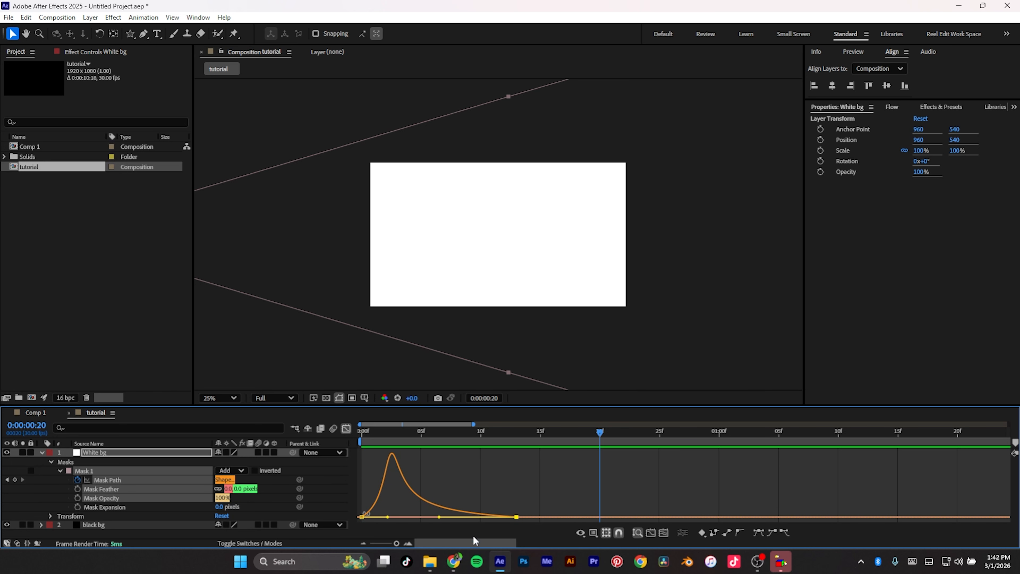
Step: Move the second Mask Path keyframe to about frame 22, lengthen its ease handle, and preview the result
mouse_move(516, 519)
left_click_drag(517, 518, 610, 510)
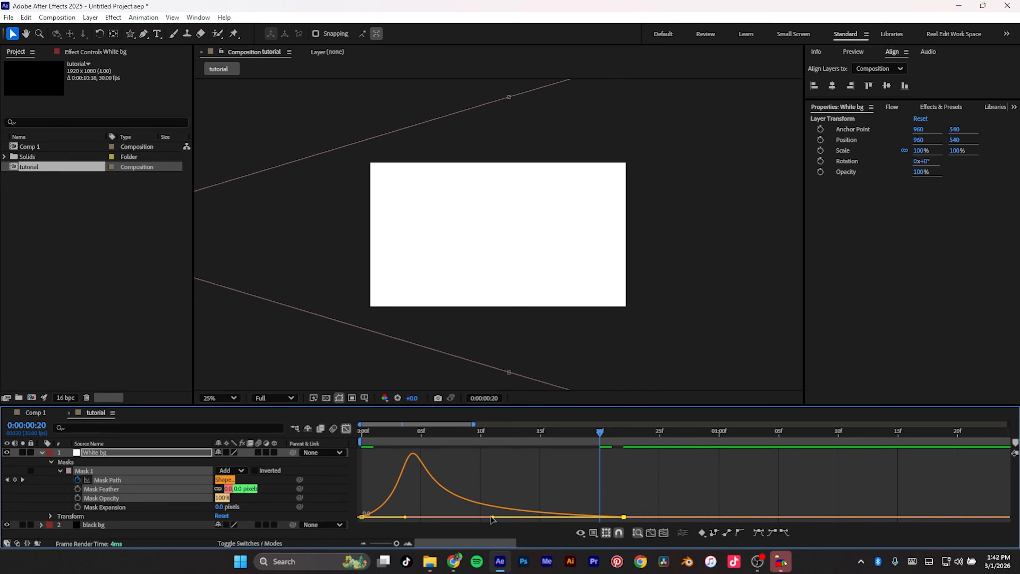
left_click_drag(492, 518, 519, 517)
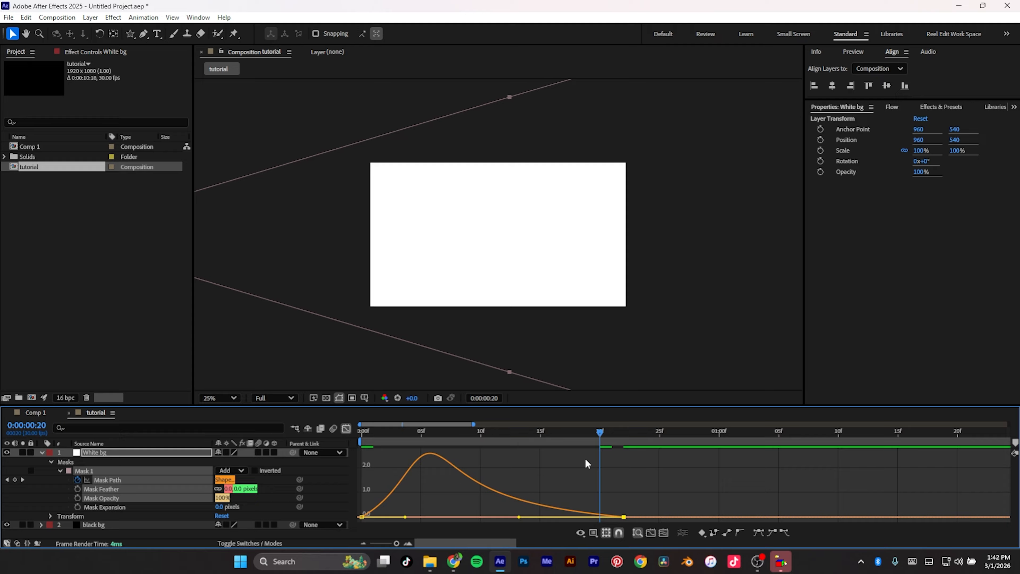
key("space")
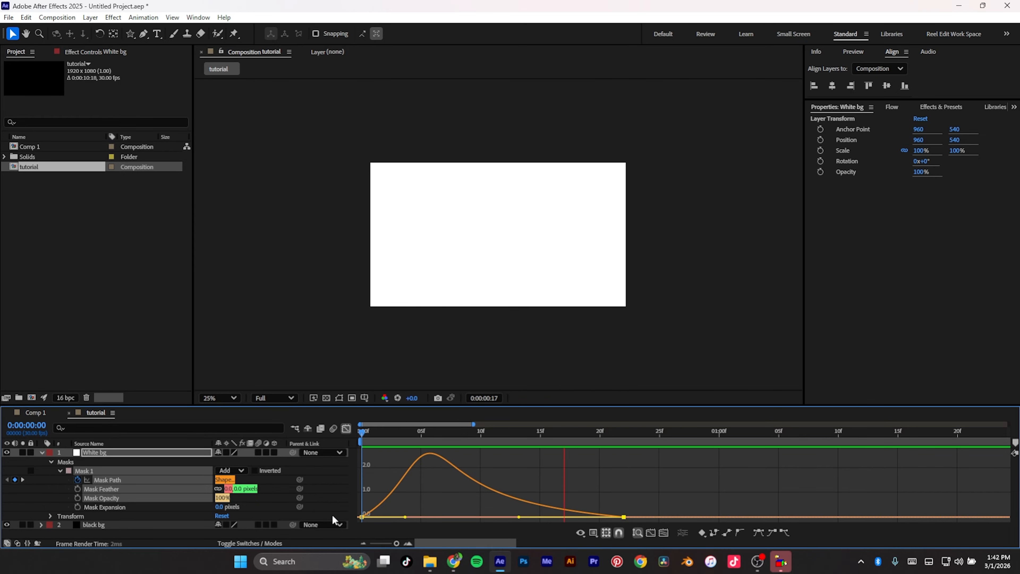
Step: Leave the Graph Editor and collapse the layers to show only the keyframed Mask Path property
left_click(346, 428)
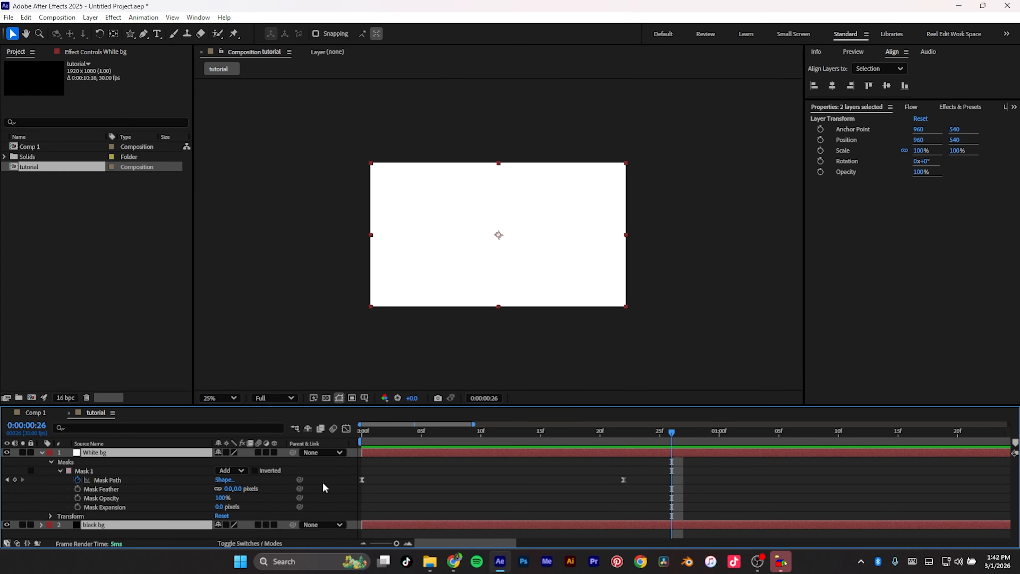
key("u")
left_click(108, 507)
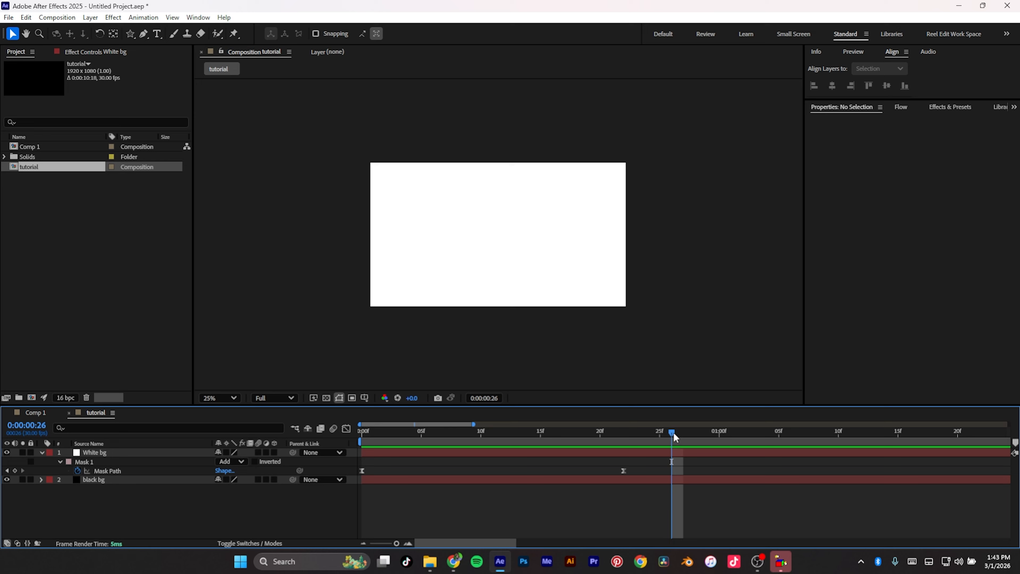
left_click_drag(673, 433, 266, 538)
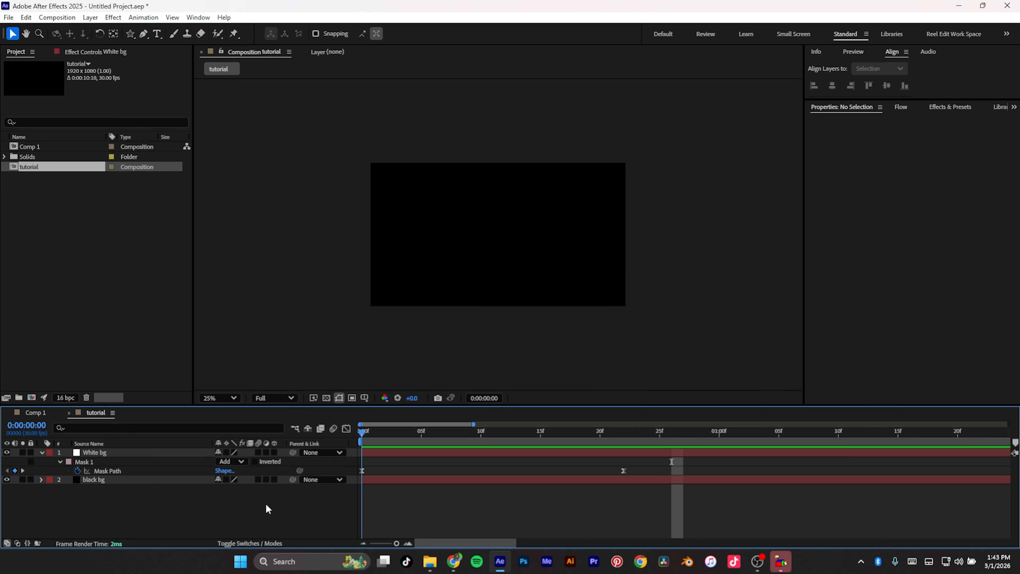
Step: Create a text layer reading 'after' and set its fill colour to white
left_click(120, 453)
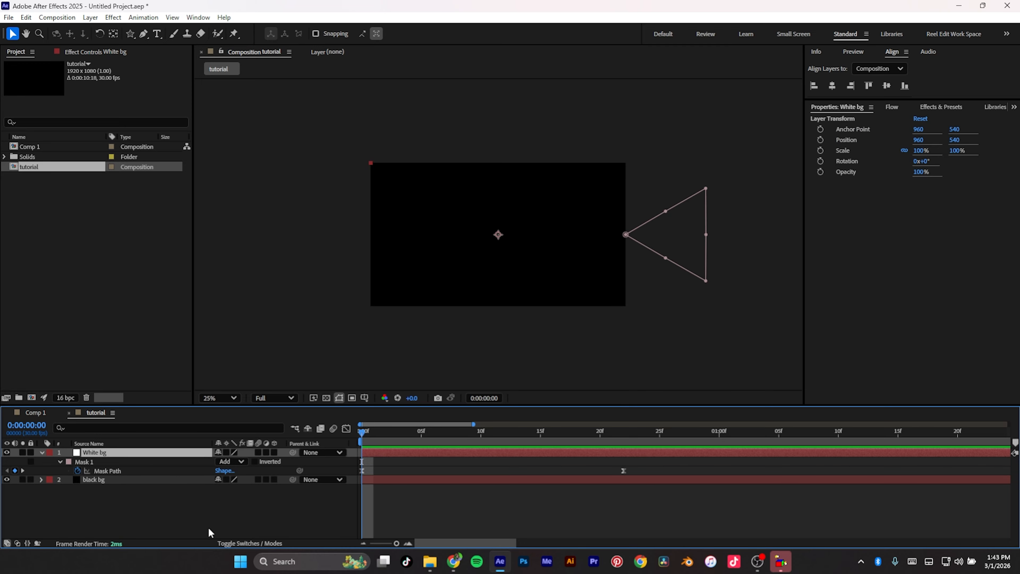
key("ctrl+t")
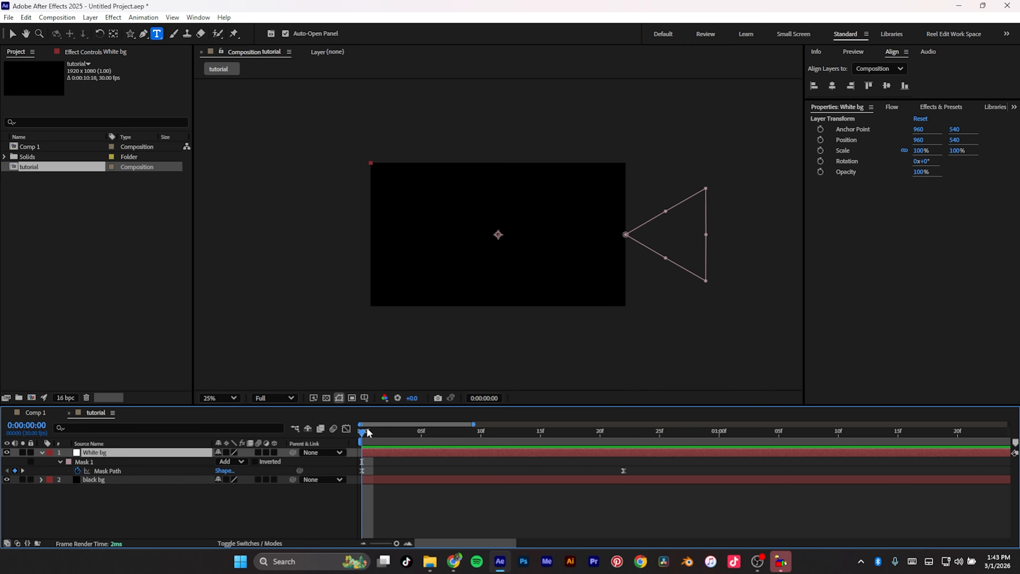
key("ctrl+f")
left_click(429, 240)
type("after")
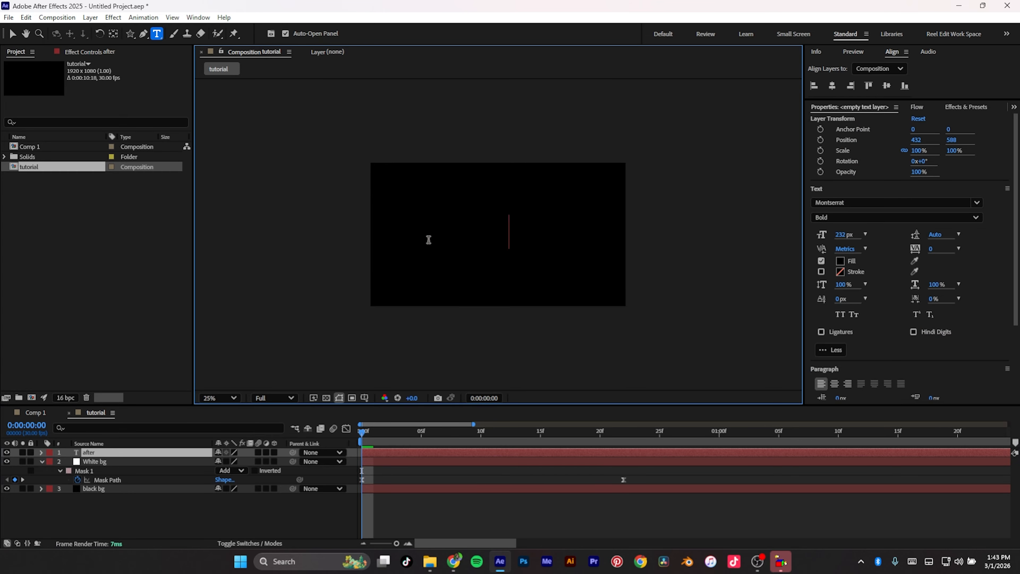
key("ctrl+a")
type("after")
key("ctrl+a")
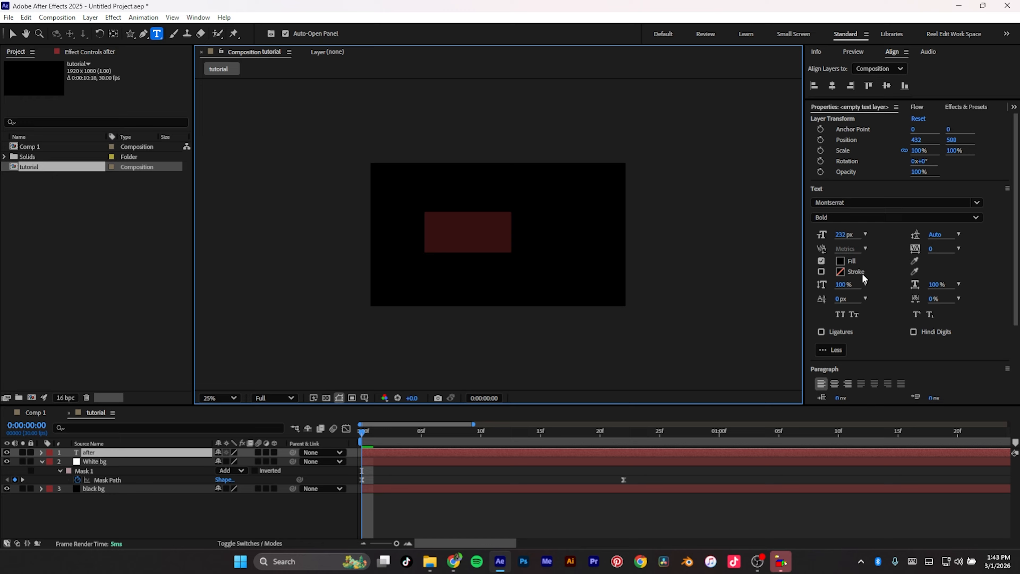
left_click(839, 261)
left_click_drag(416, 235, 371, 203)
left_click(616, 216)
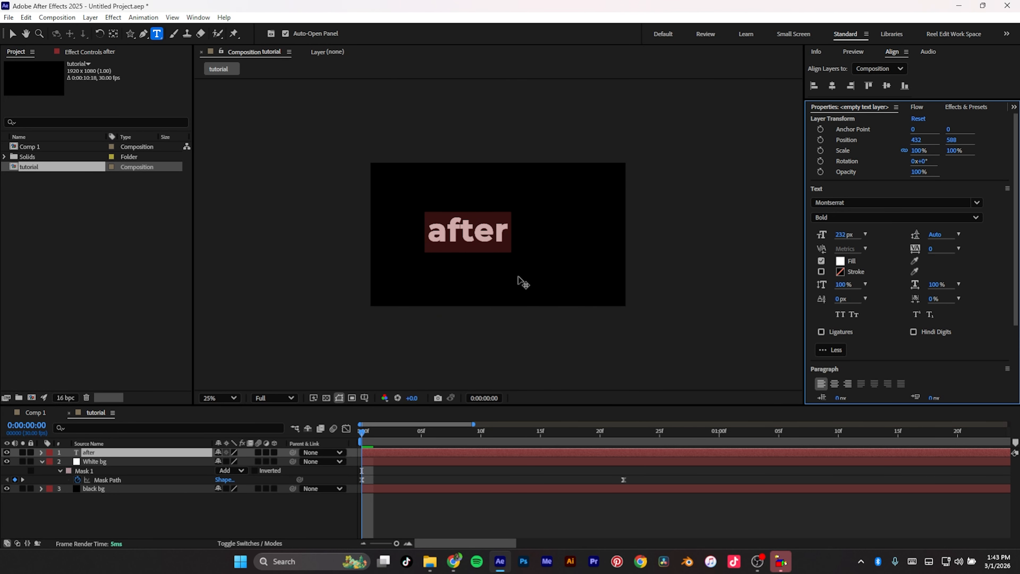
Step: Center the 'after' text horizontally and vertically in the composition
left_click(11, 34)
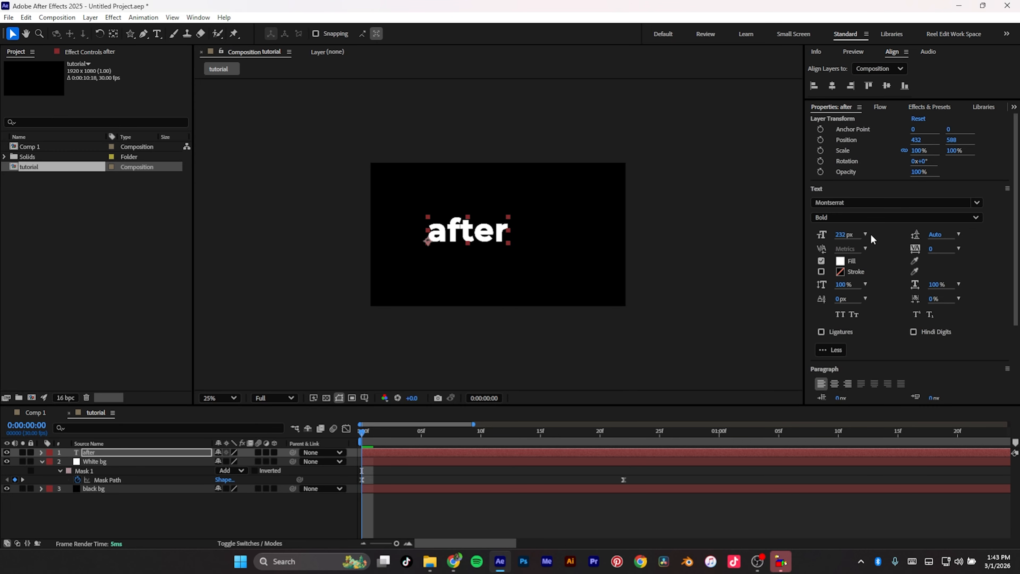
left_click(832, 86)
left_click(887, 86)
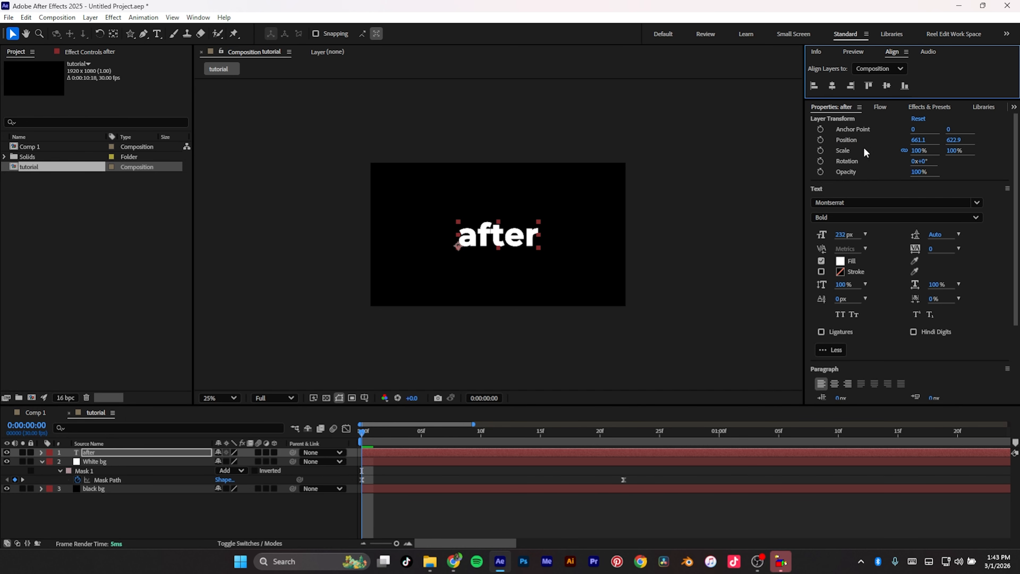
Step: Fit the viewer and center the text layer's anchor point on its content
left_click(228, 399)
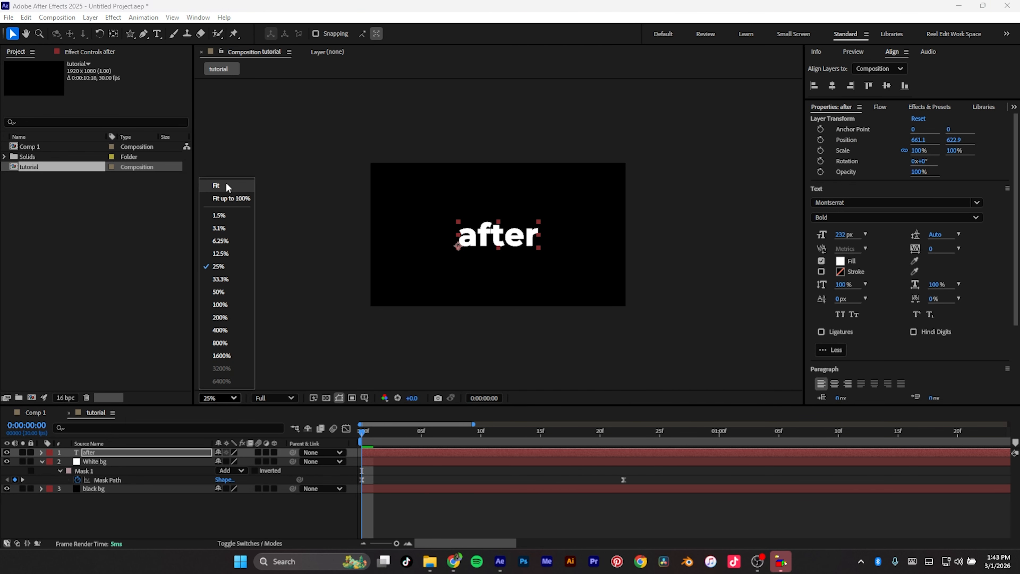
left_click(217, 185)
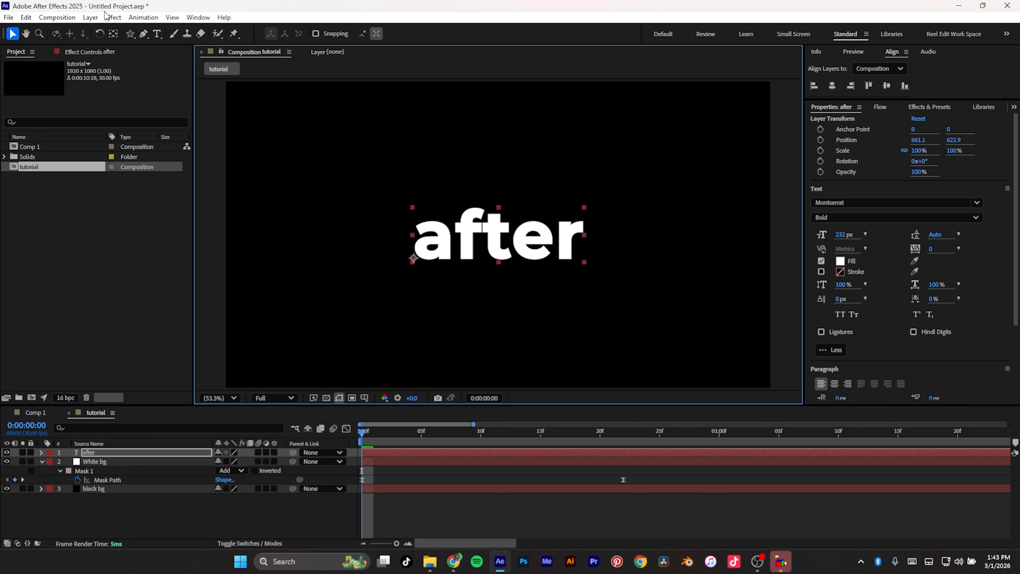
left_click(113, 33)
key("ctrl+alt+Home")
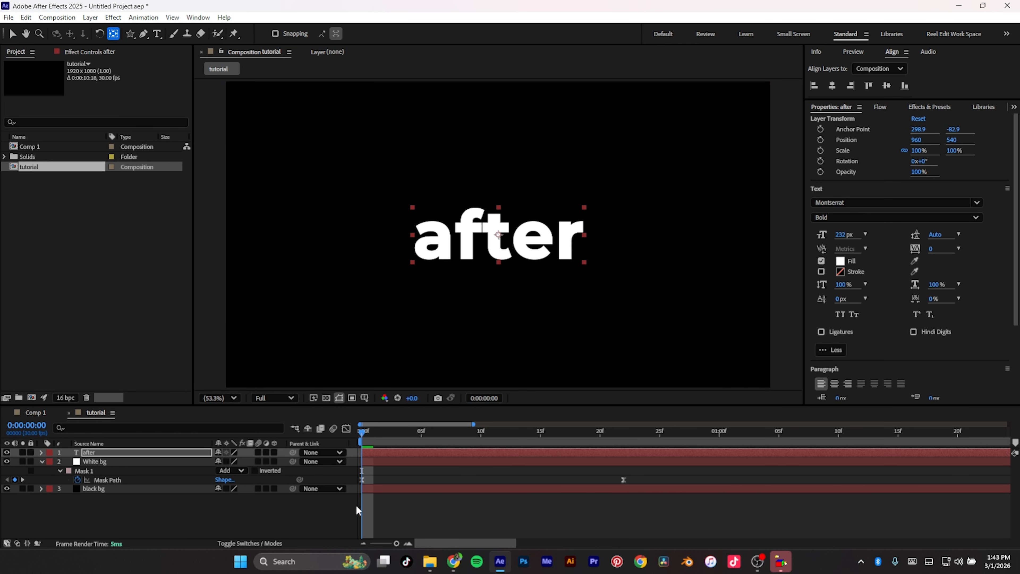
key("v")
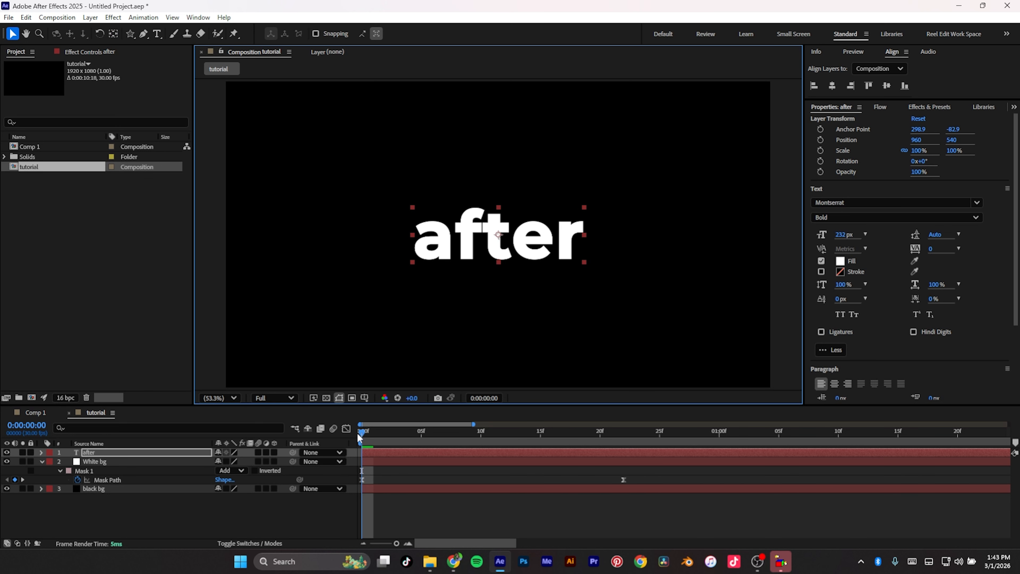
Step: Duplicate the 'after' text layer
mouse_move(364, 433)
left_mouse_down()
mouse_move(502, 430)
mouse_move(356, 425)
left_mouse_up()
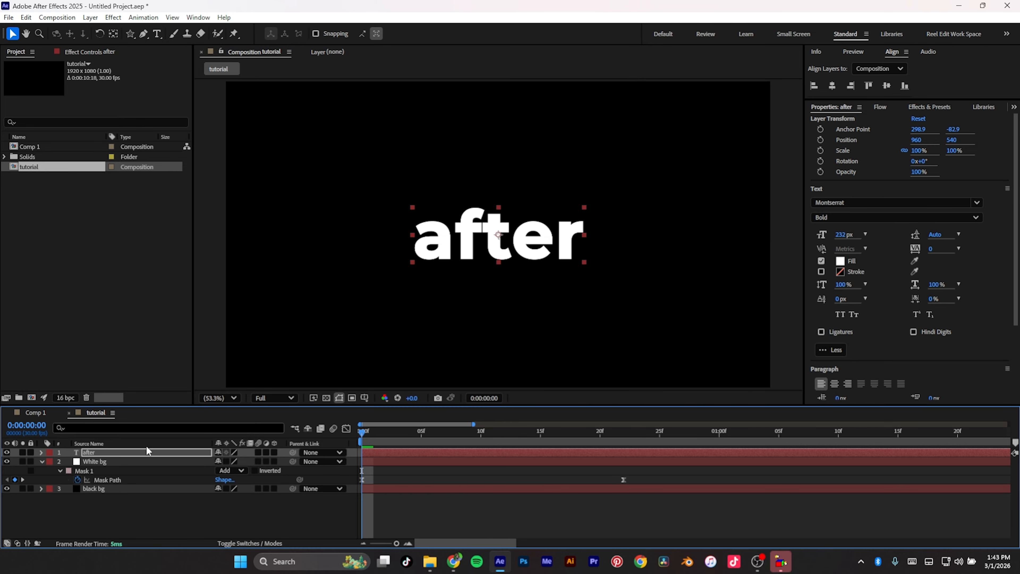
left_click(119, 448)
left_click(125, 443)
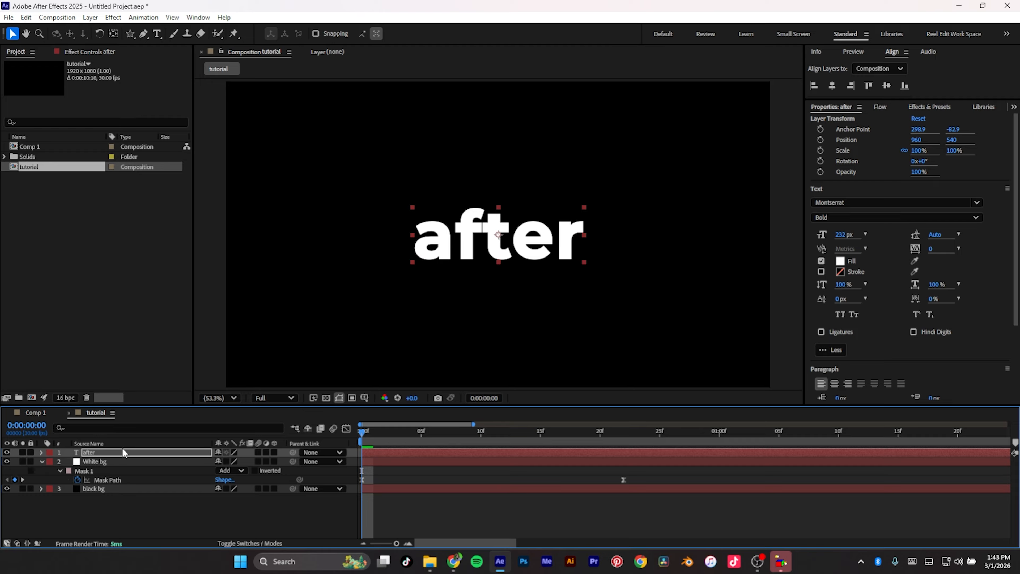
left_click(123, 451)
key("ctrl+d")
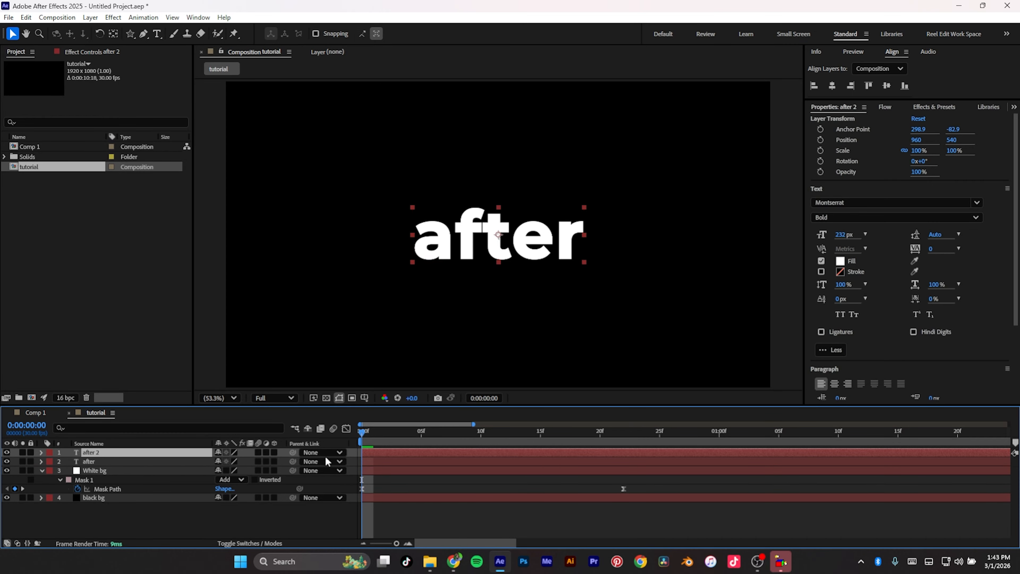
Step: Trim the duplicate text layer to start at about frame 5 and scrub to frame 14
left_click_drag(392, 453, 421, 452)
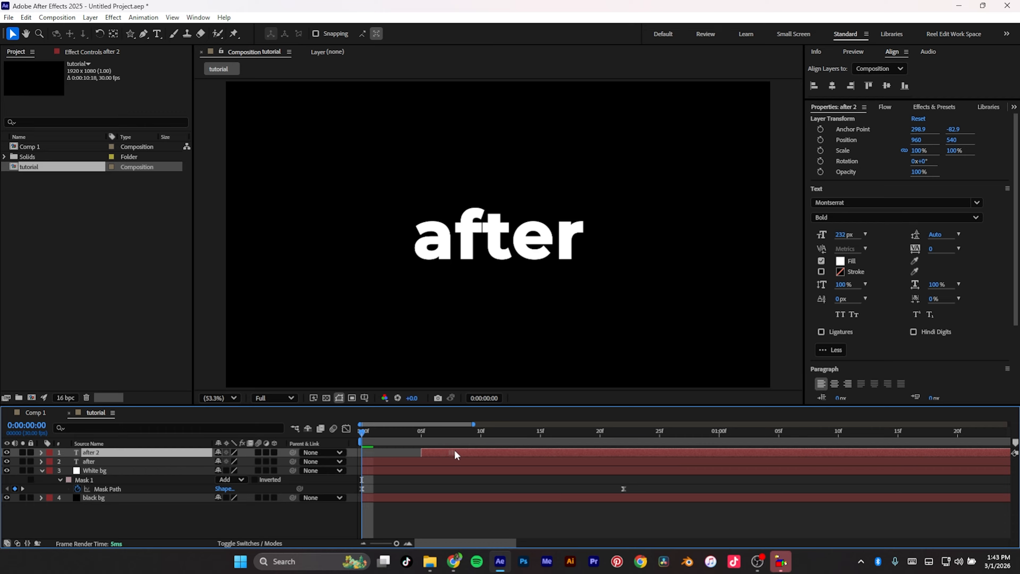
left_click(373, 432)
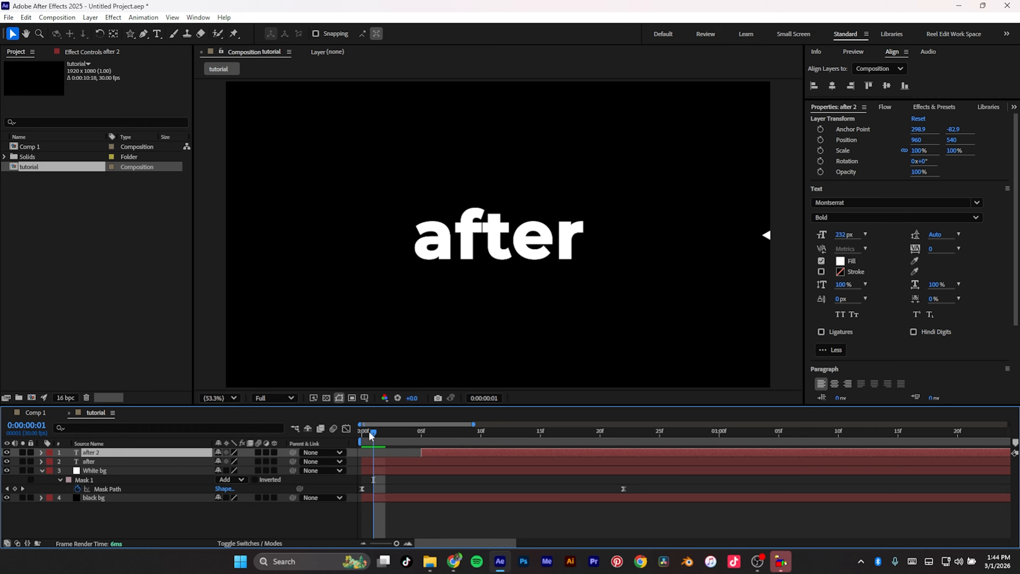
left_click_drag(372, 433, 445, 434)
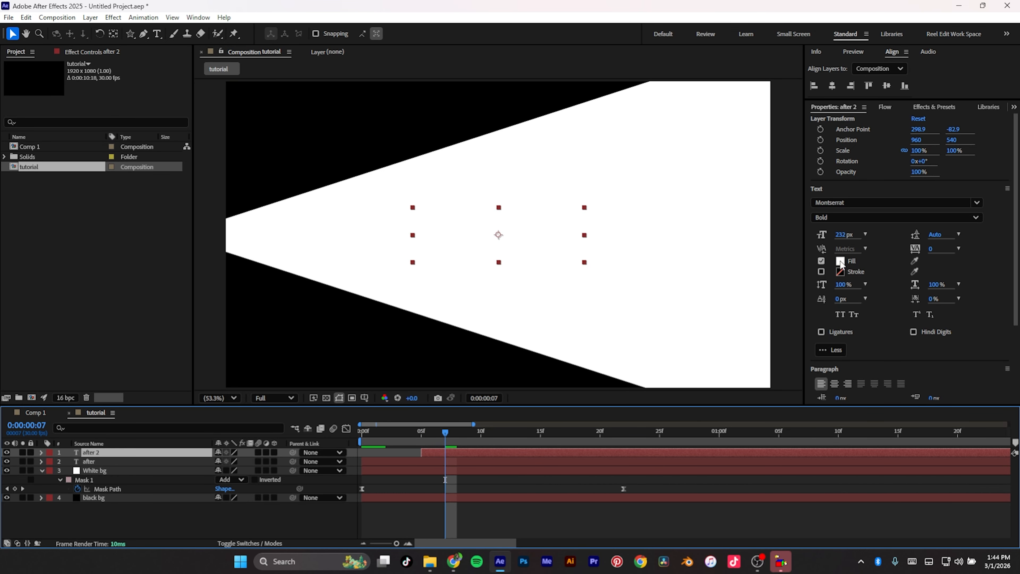
left_click_drag(447, 434, 529, 433)
Step: Set the duplicate text layer's fill colour to black
left_click(841, 261)
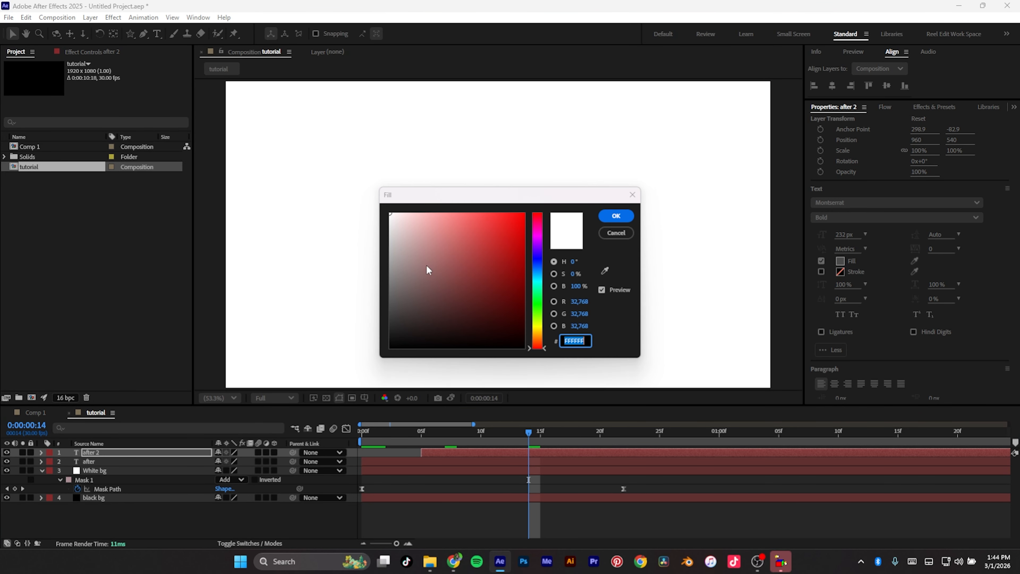
left_click_drag(425, 269, 375, 376)
left_click(627, 217)
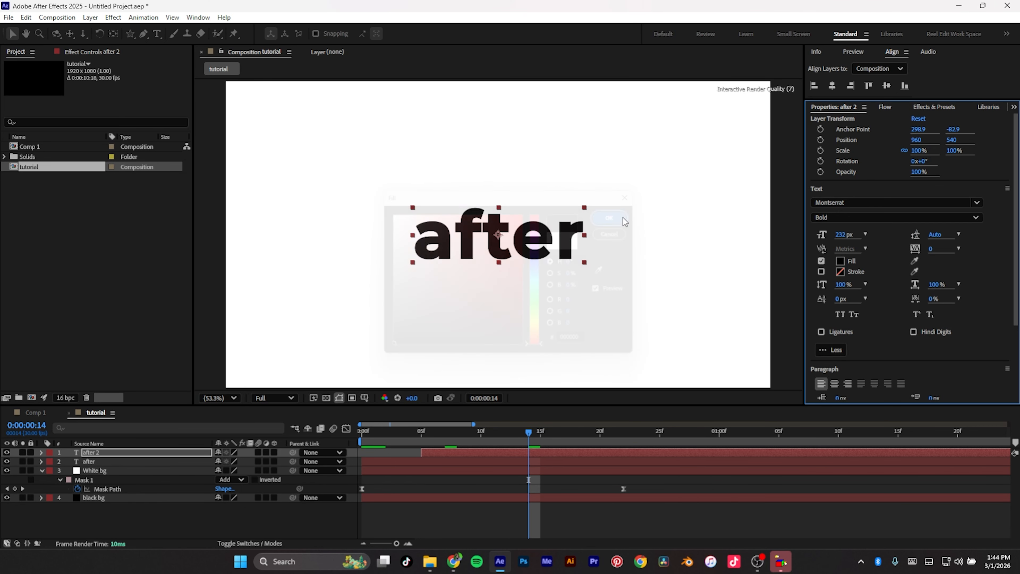
Step: Replace the duplicate layer's text with 'effects'
double_click(471, 237)
type("effc")
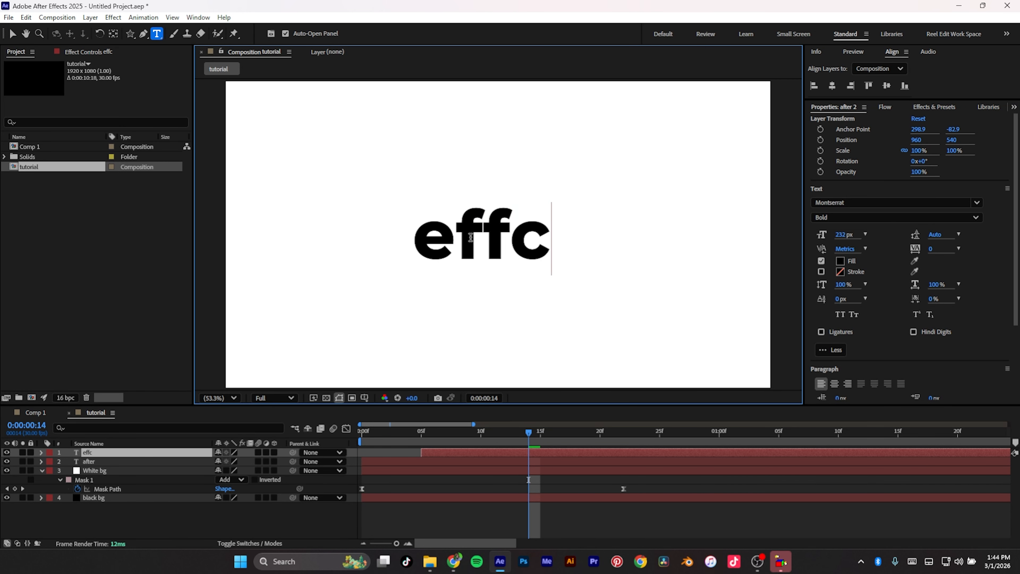
key("BackSpace")
type("ects")
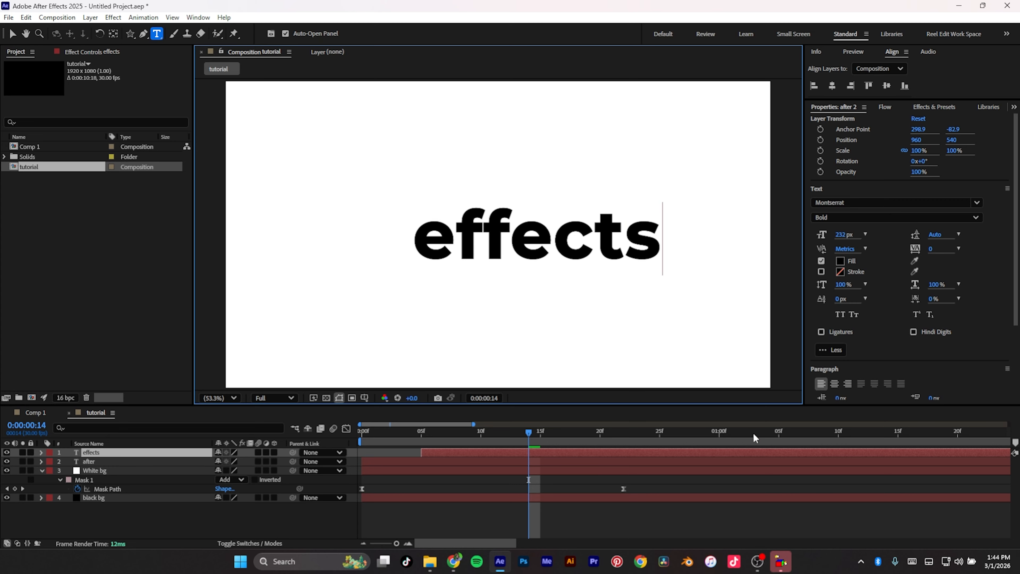
key("Return")
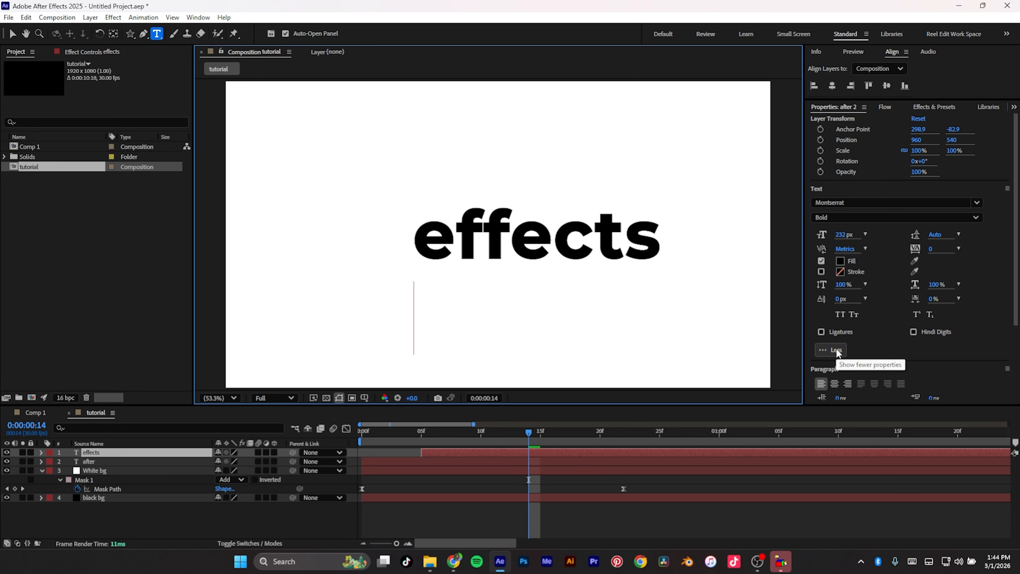
type("yt")
key("BackSpace")
key("BackSpace")
key("BackSpace")
left_click(13, 34)
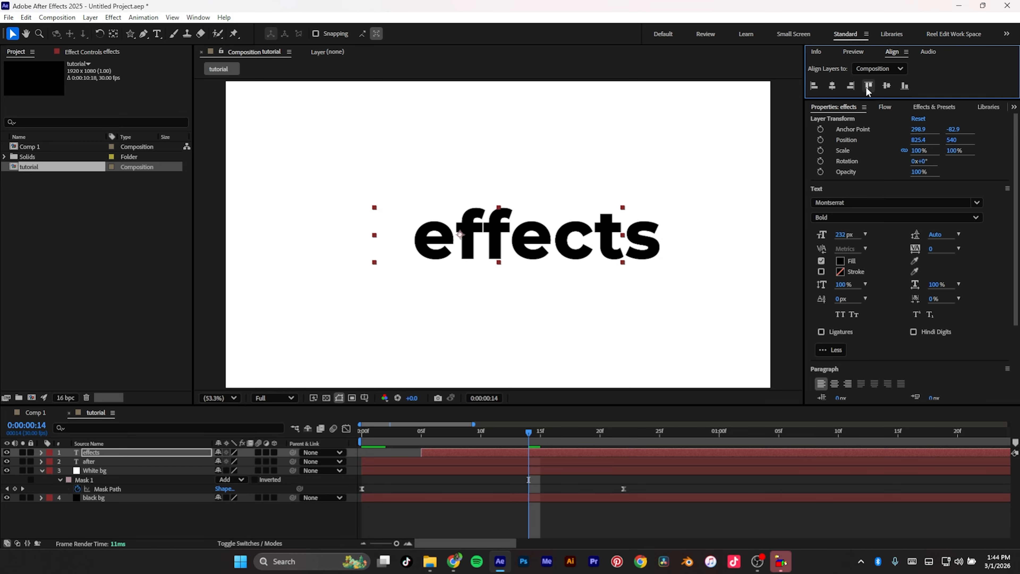
Step: Center the 'effects' text in the composition and move to frame 5
left_click(888, 87)
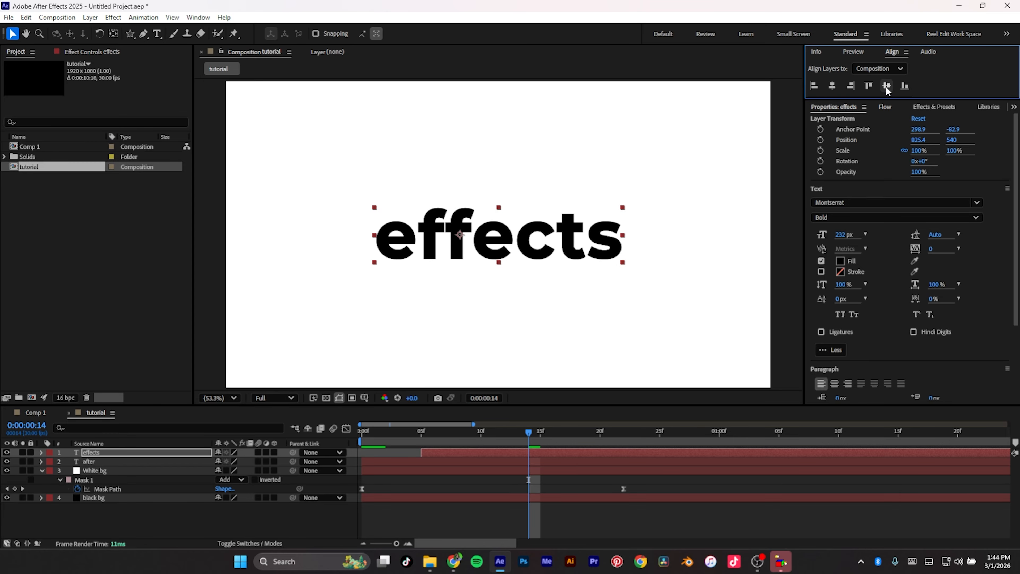
left_click_drag(526, 431, 418, 470)
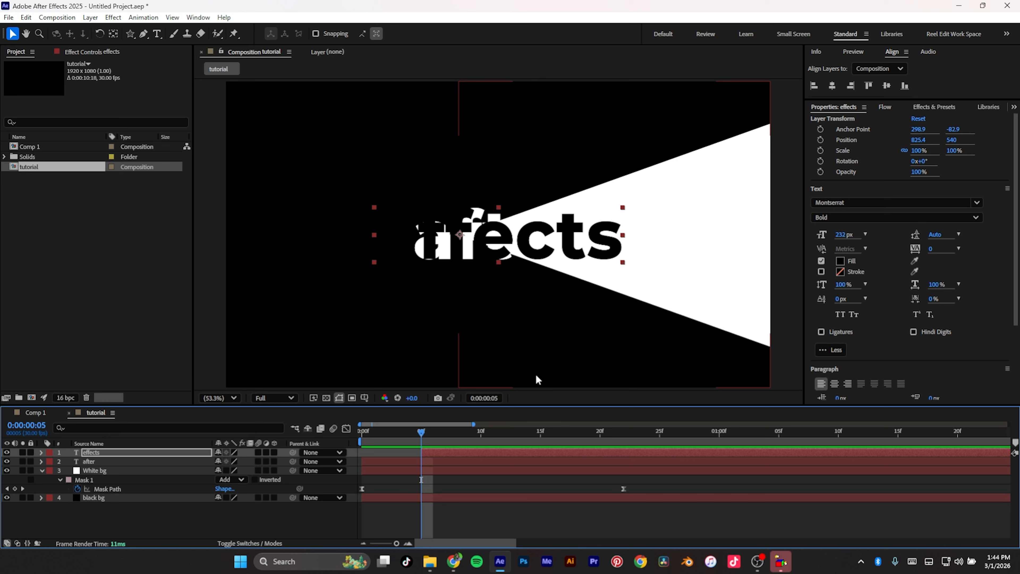
Step: Duplicate the White bg solid layer
left_click(143, 471)
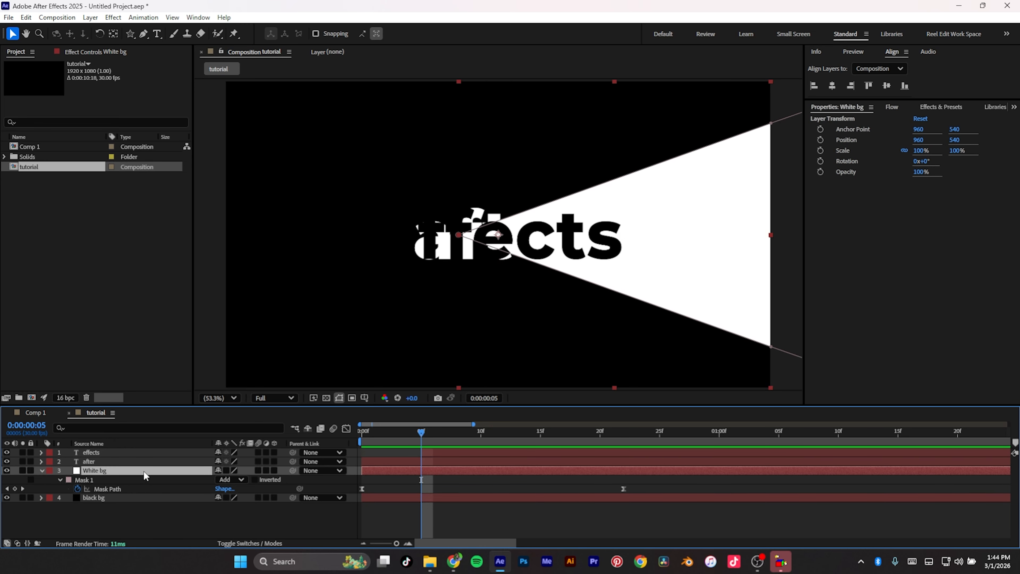
key("ctrl+d")
Step: Select the effects text layer and switch the timeline to show the Mode and Track Matte columns
left_click(120, 453)
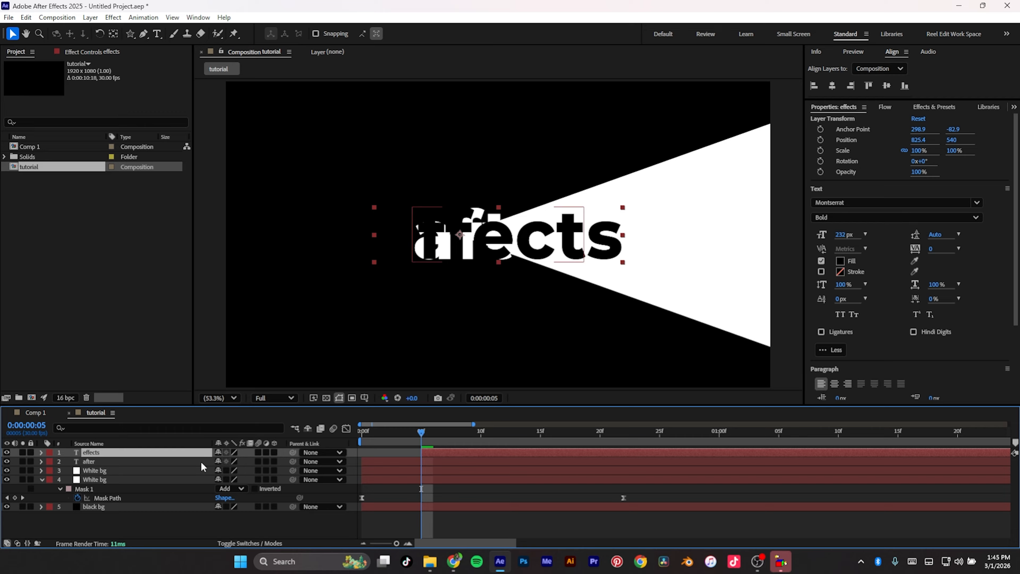
left_click(259, 543)
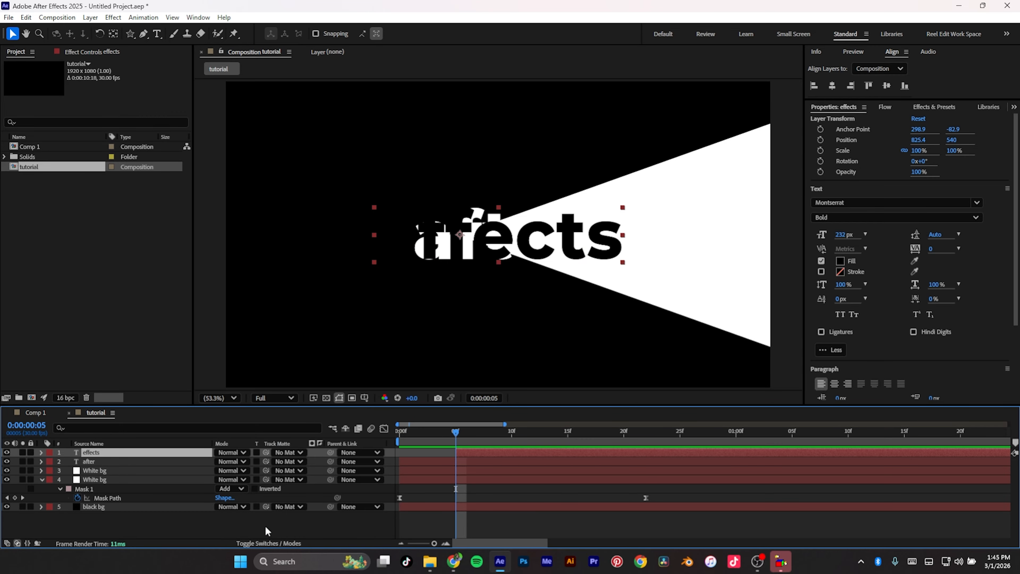
left_click(295, 453)
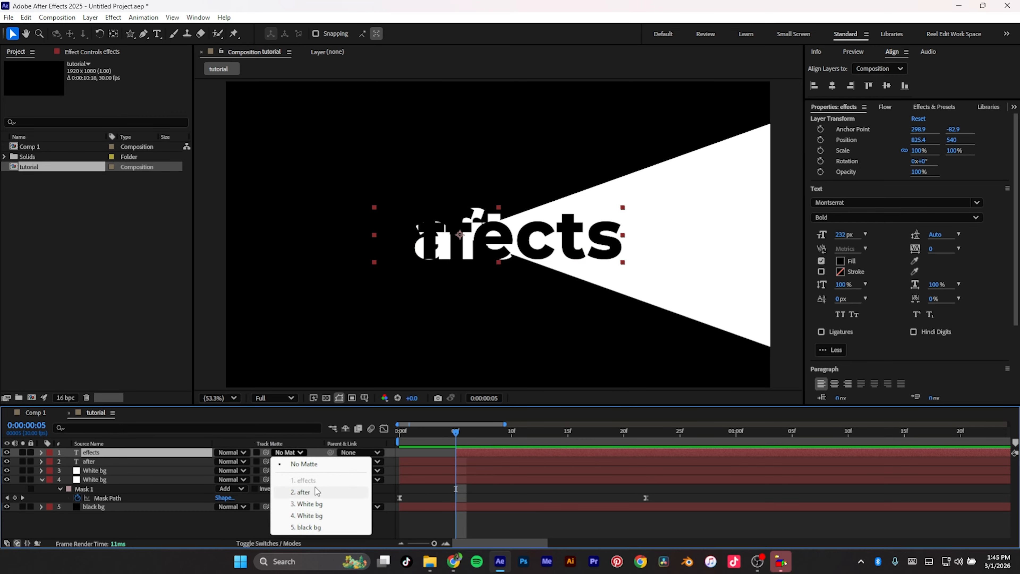
Step: Rename the upper White bg solid layer to 'cover'
left_click(97, 471)
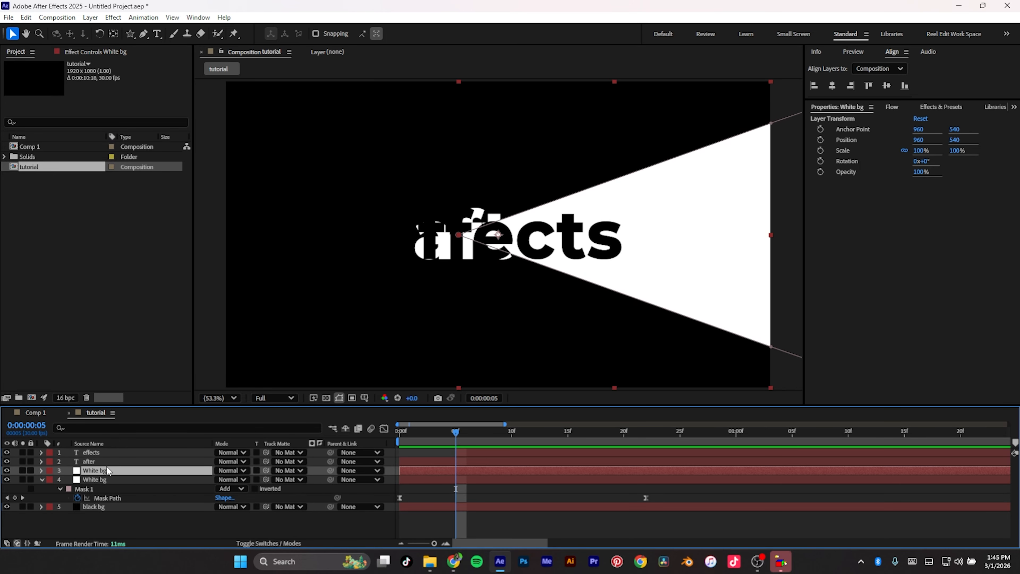
key("Return")
type("cover")
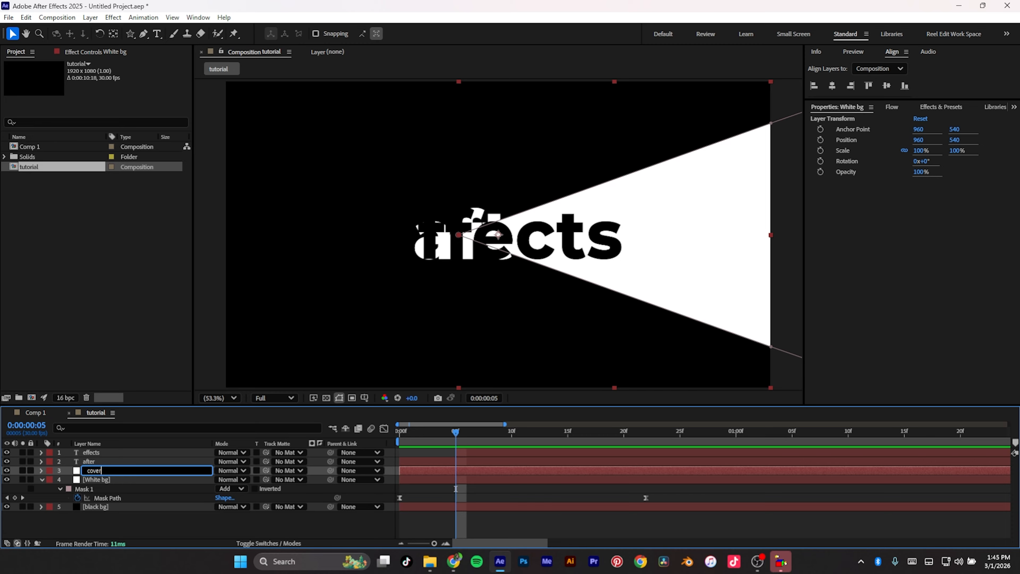
key("Return")
Step: Set the effects text layer's track matte to the cover layer
left_click(122, 479)
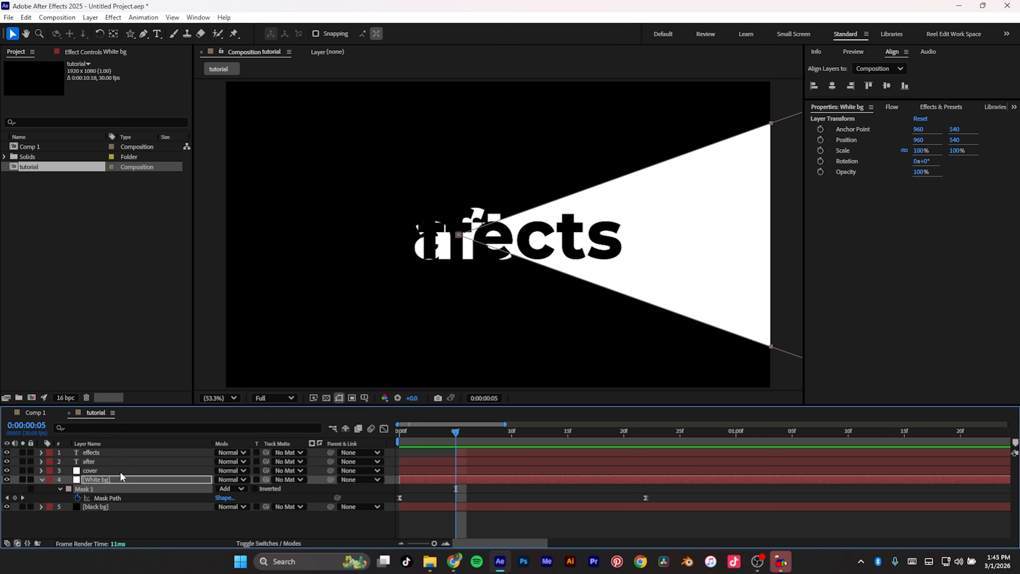
left_click(122, 471)
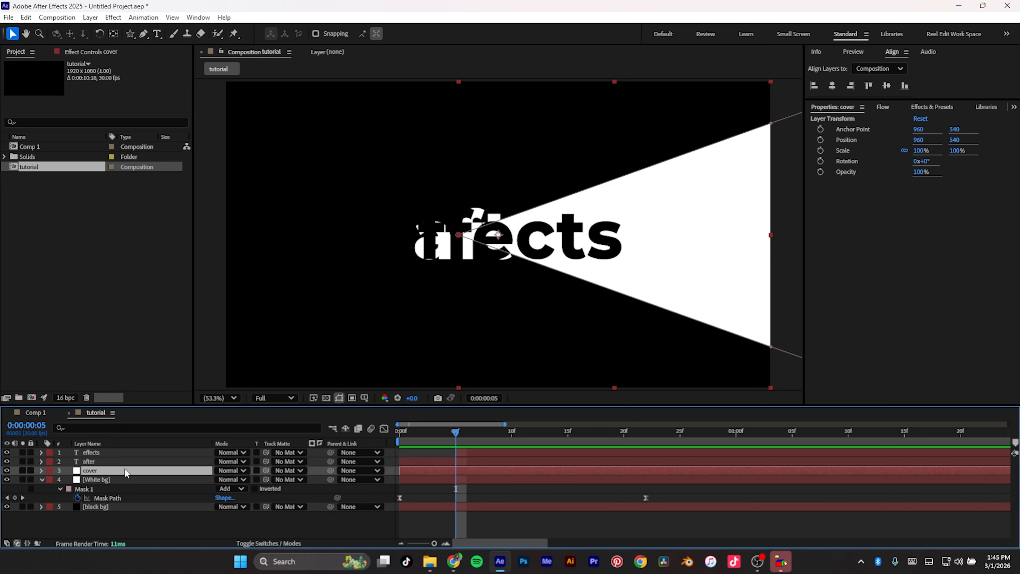
left_click(128, 451)
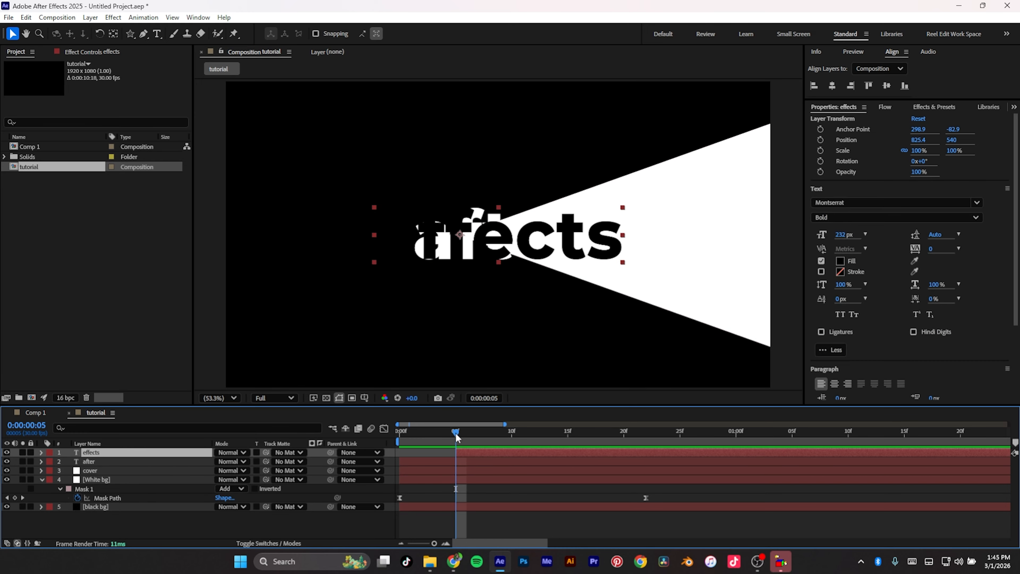
left_click_drag(457, 433, 490, 434)
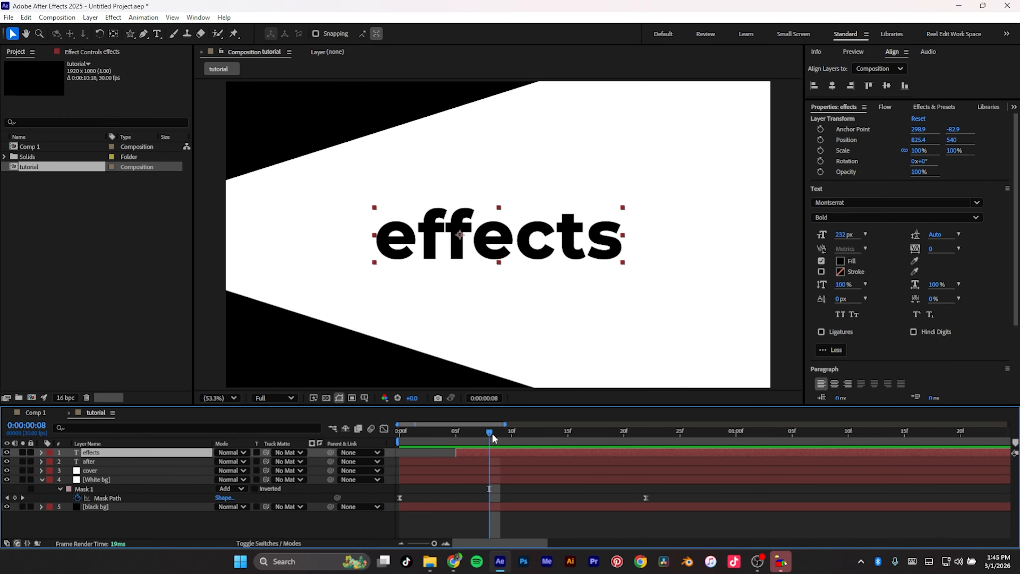
left_click_drag(491, 433, 460, 442)
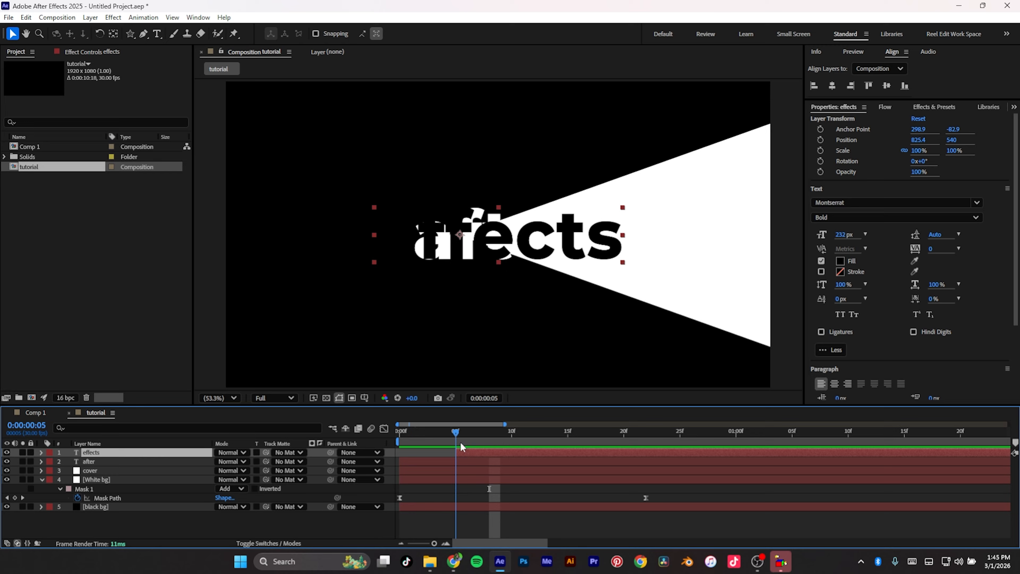
left_click(289, 454)
left_click(312, 506)
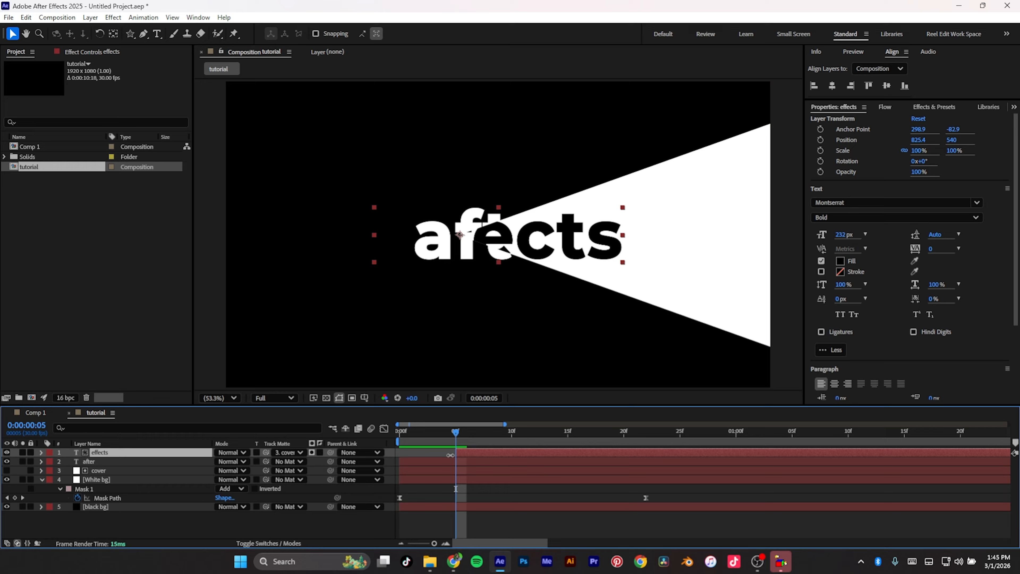
mouse_move(455, 431)
left_mouse_down()
mouse_move(433, 431)
mouse_move(539, 432)
mouse_move(353, 429)
mouse_move(465, 417)
left_mouse_up()
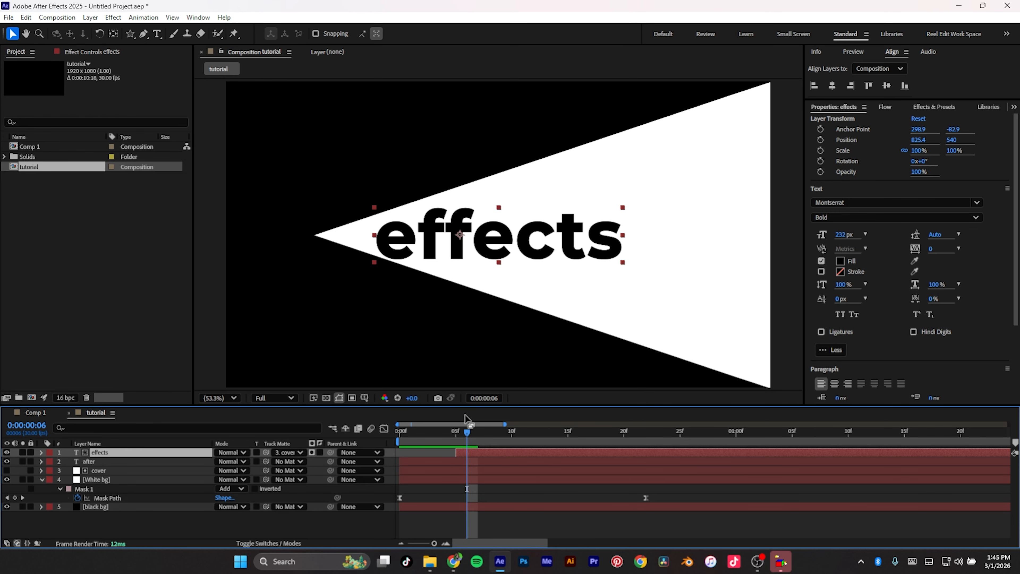
Step: Open Comp 1 and play back its animation from the start to compare the transition
left_click(41, 418)
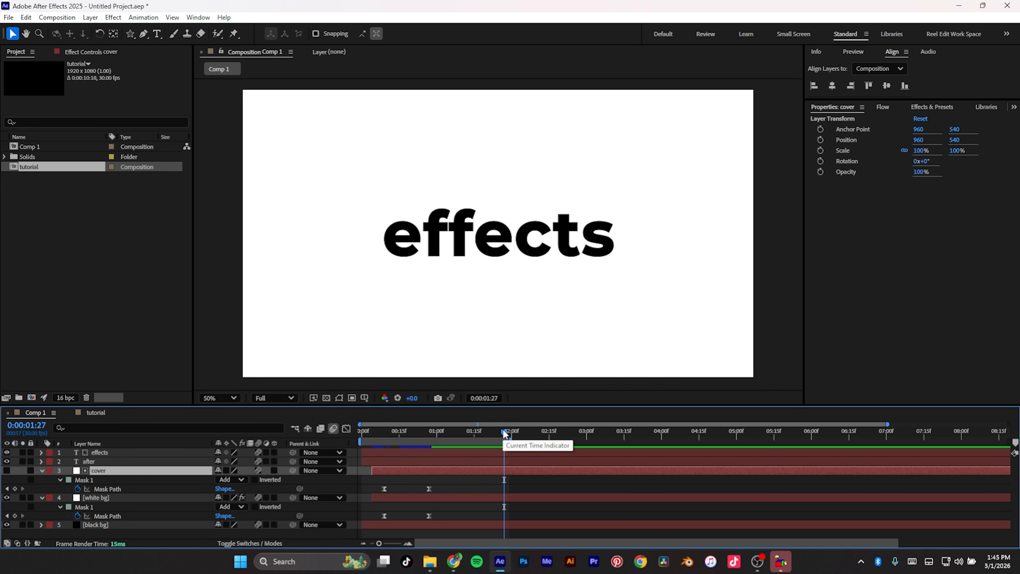
left_click_drag(503, 431, 401, 437)
key("space")
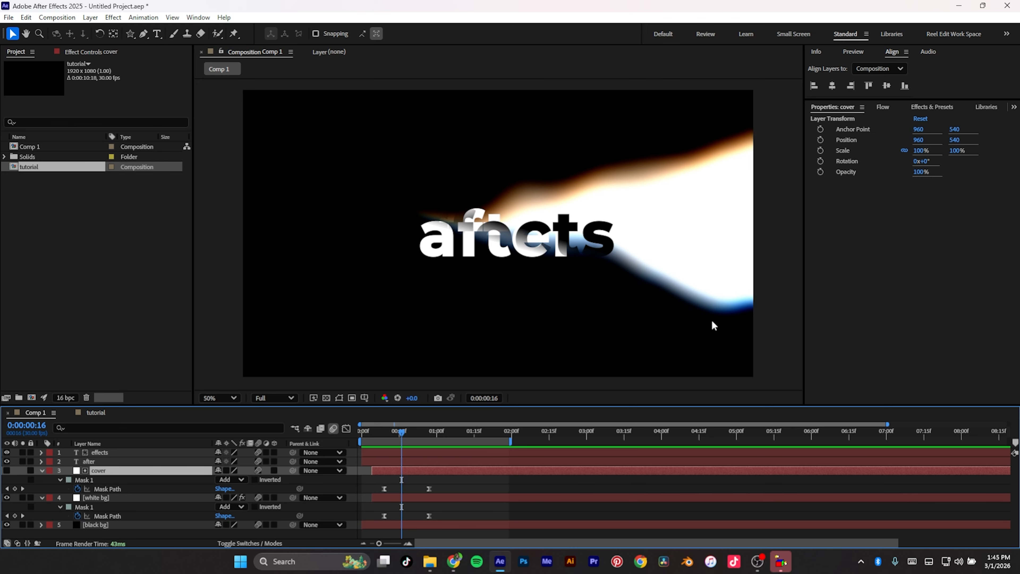
left_click_drag(402, 432, 303, 434)
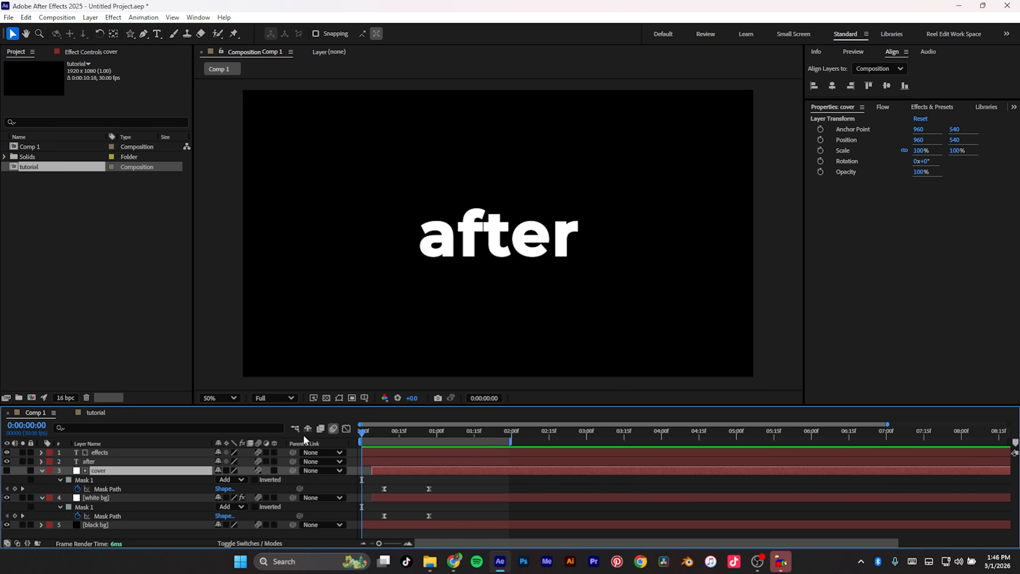
key("space")
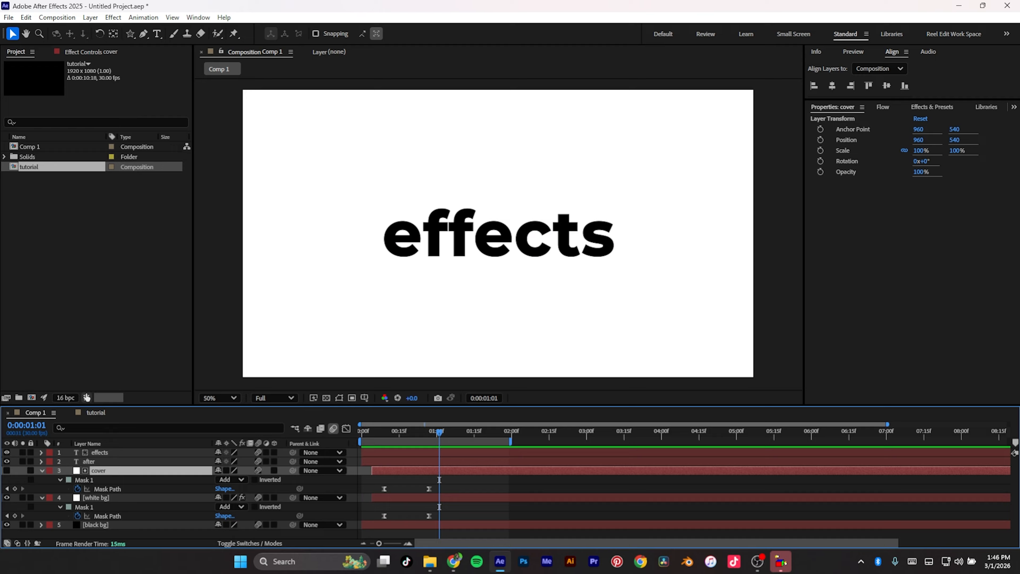
Step: Return to the tutorial composition and apply Turbulent Displace to the masked White bg layer
left_click(99, 416)
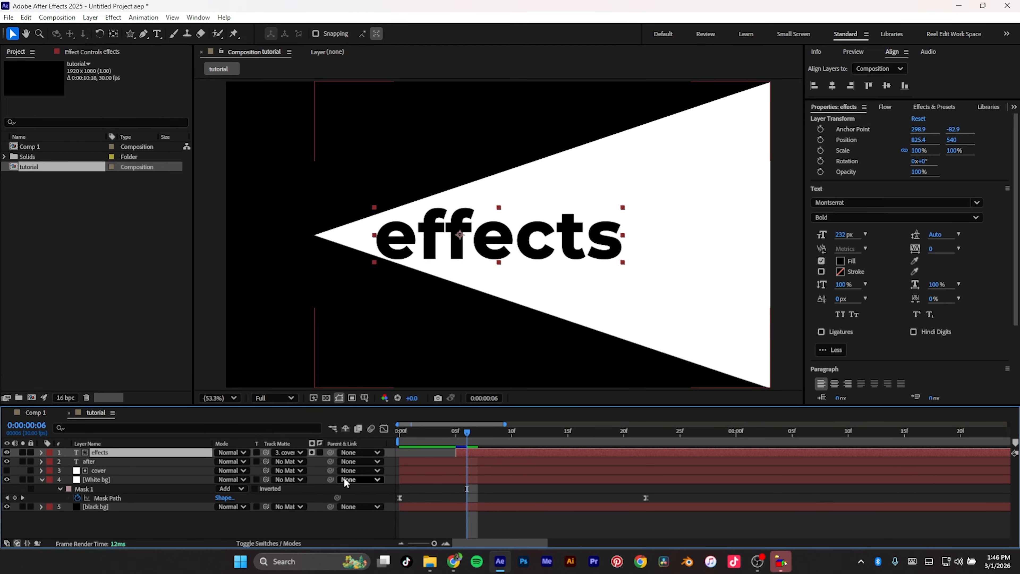
left_click(109, 479)
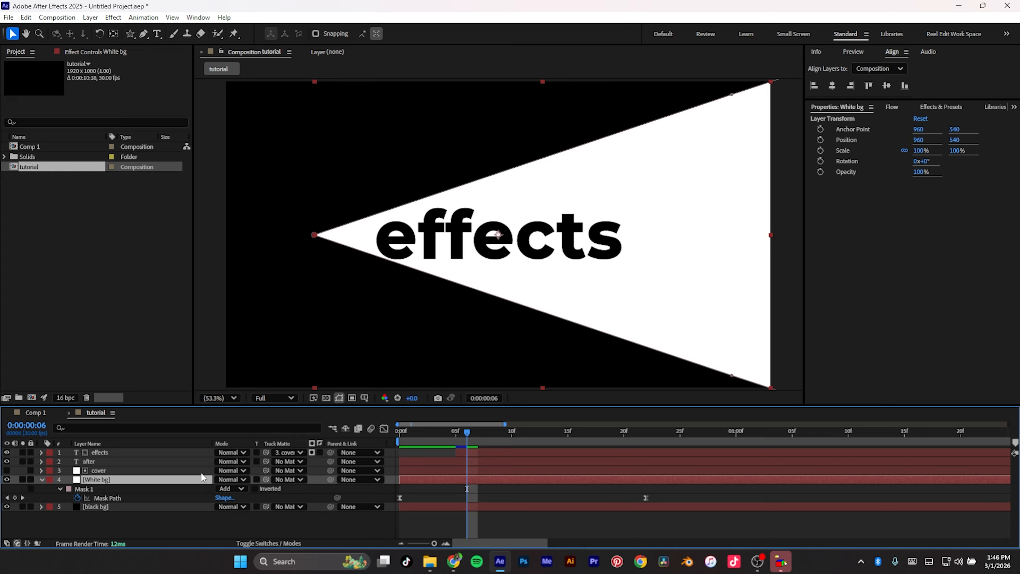
key("ctrl+space")
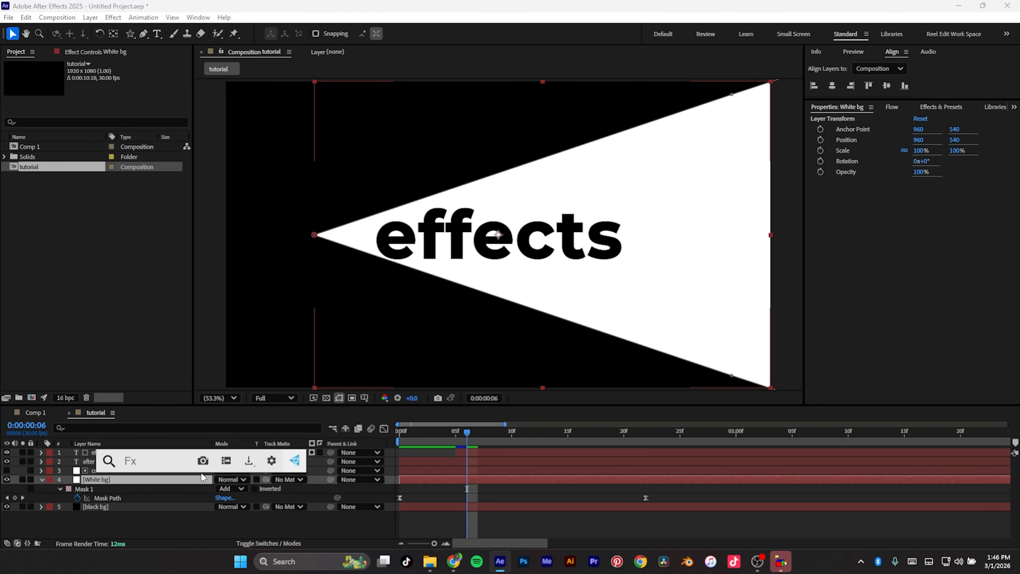
type("tuv")
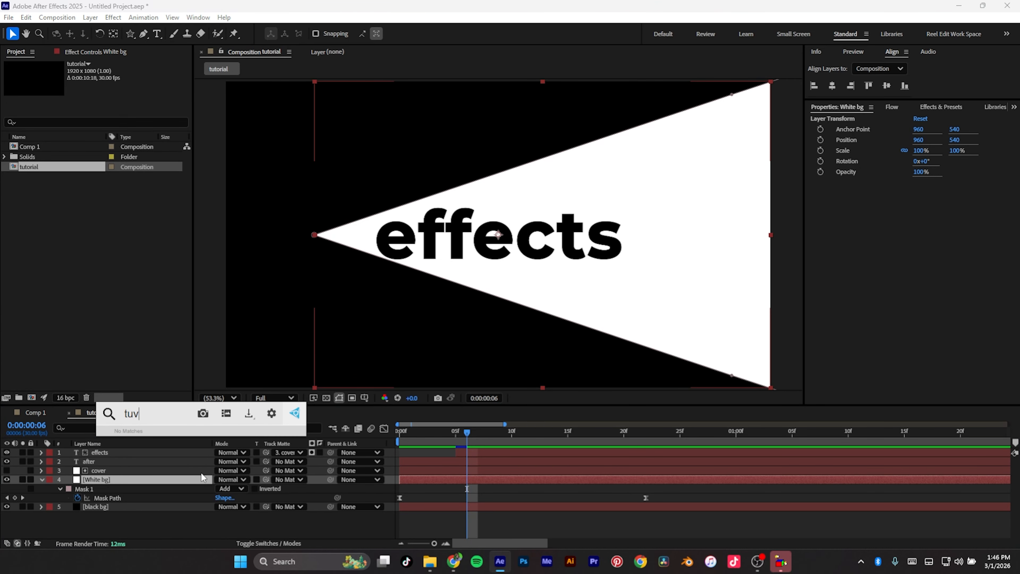
key("BackSpace")
type("rbule")
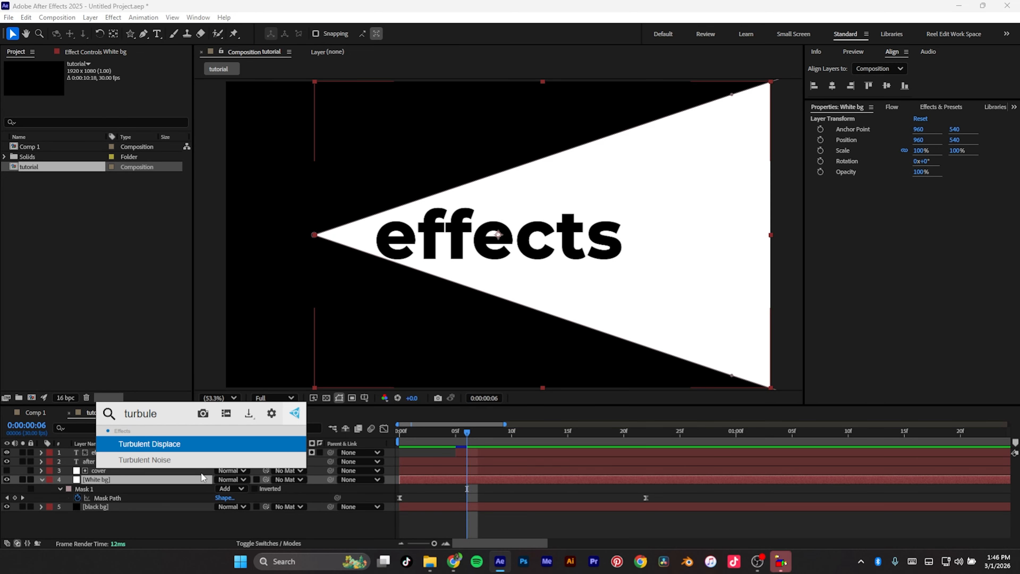
key("Return")
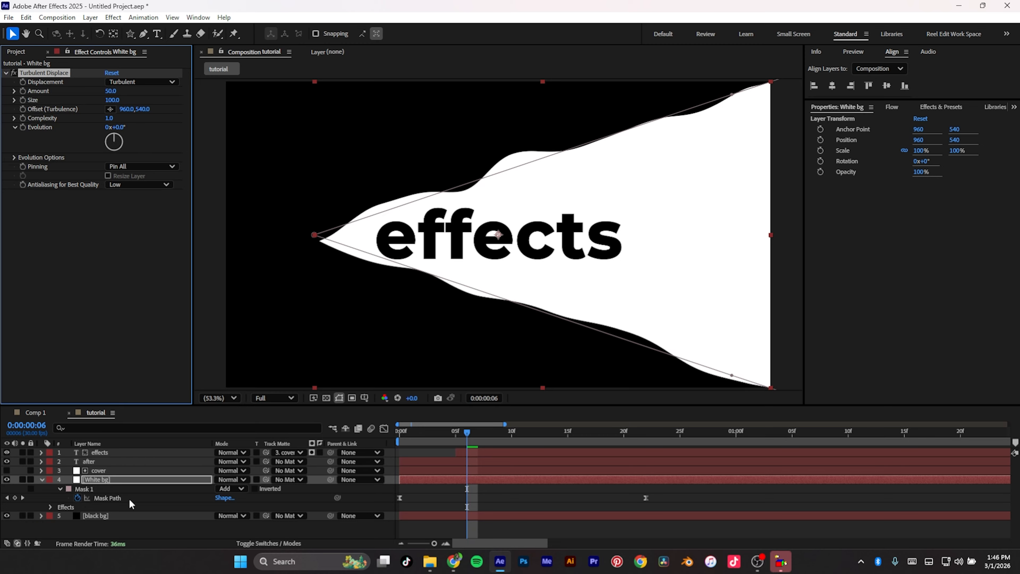
Step: Apply Quick Chromatic Aberration 3 to the White bg layer and set its Position to 10.50
key("ctrl+space")
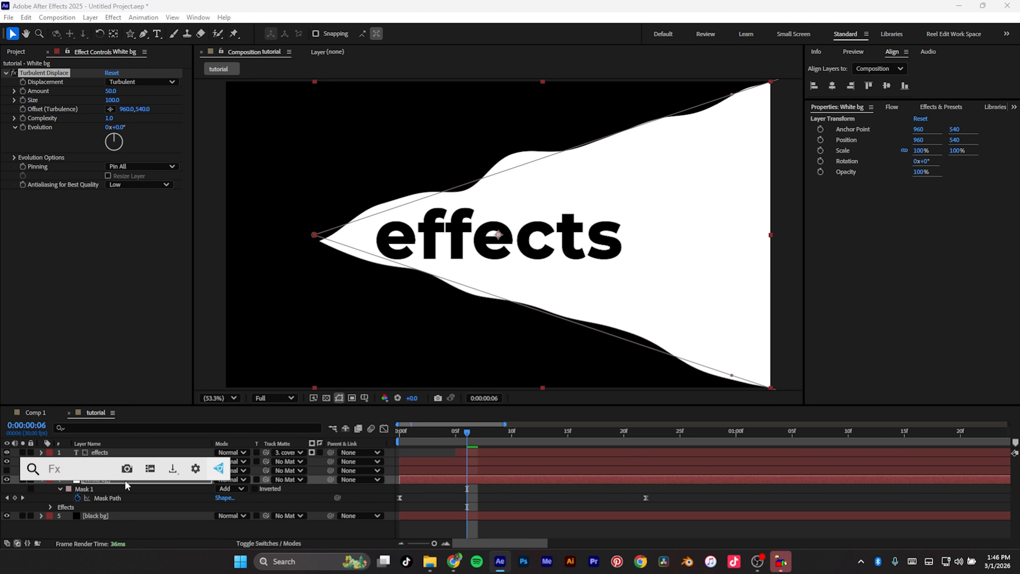
type("qui")
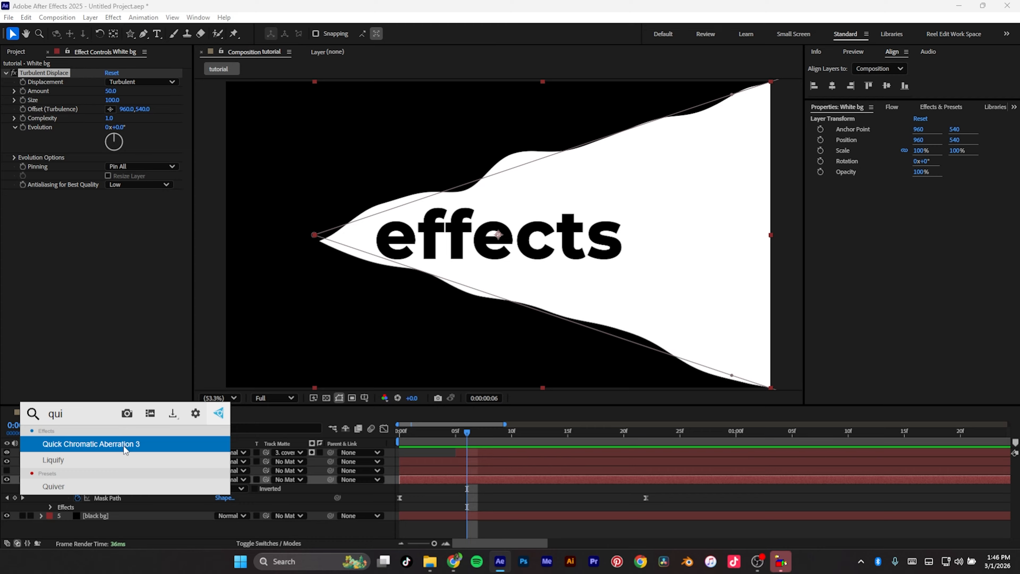
left_click(124, 444)
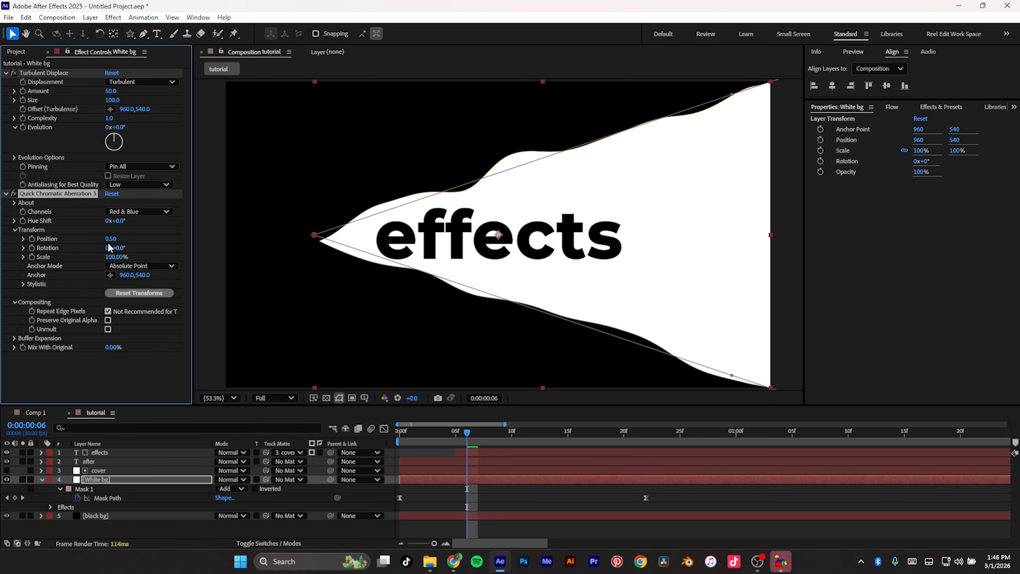
left_click_drag(111, 238, 118, 243)
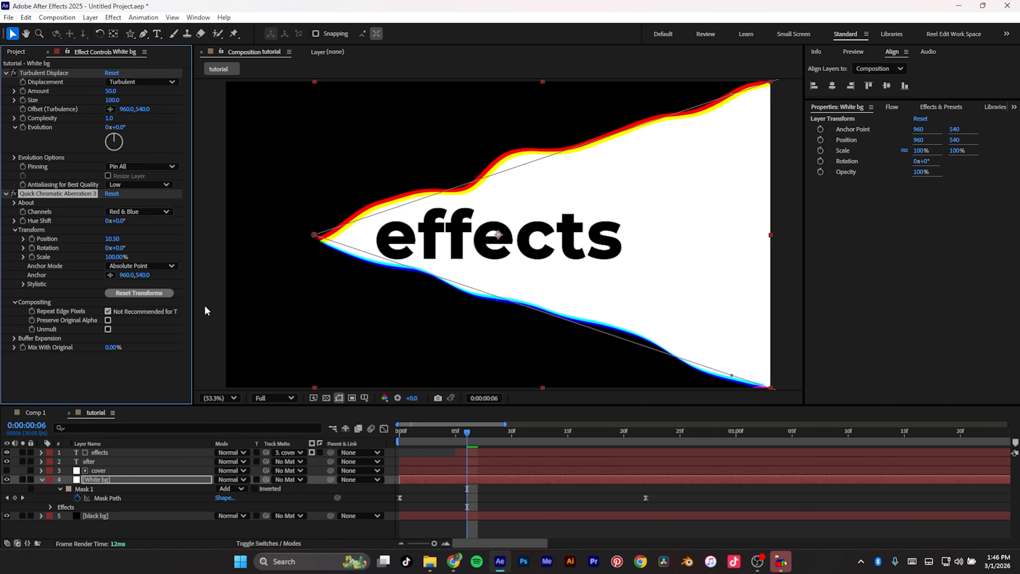
Step: Apply Gaussian Blur to the White bg layer with Blurriness set to 26.6
left_click(138, 481)
key("ctrl+space")
type("gauss")
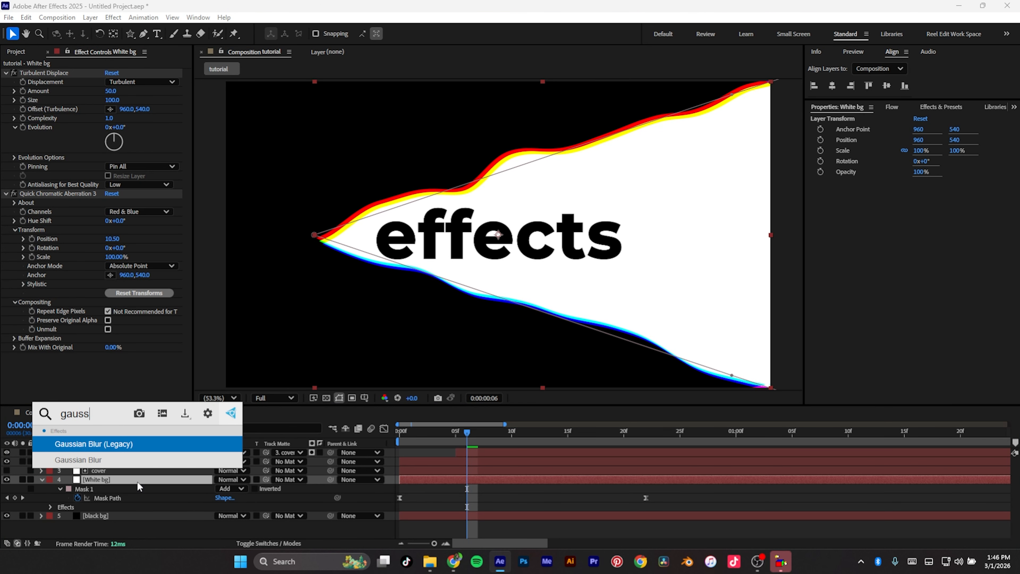
key("Down")
key("Return")
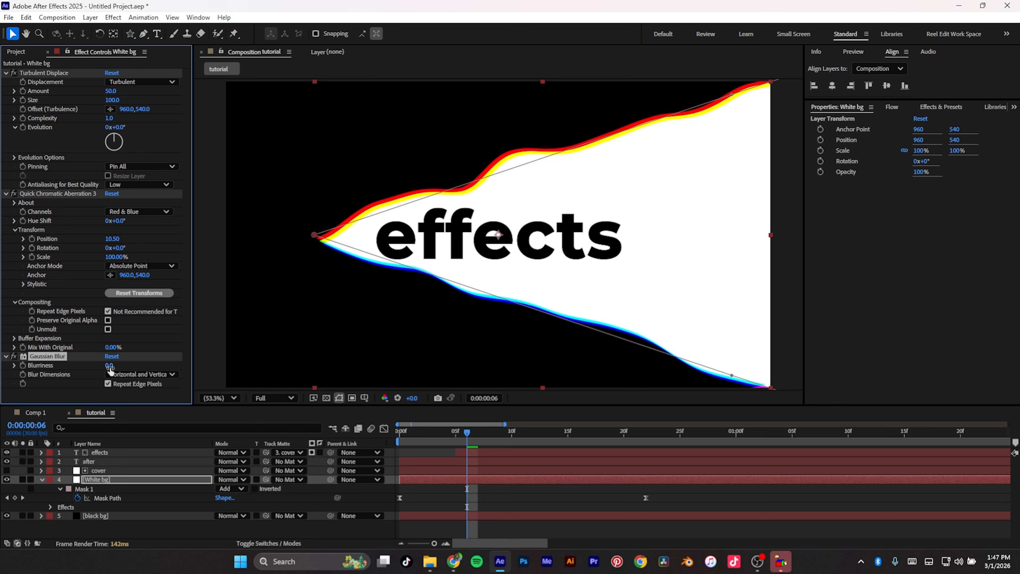
left_click_drag(110, 369, 235, 346)
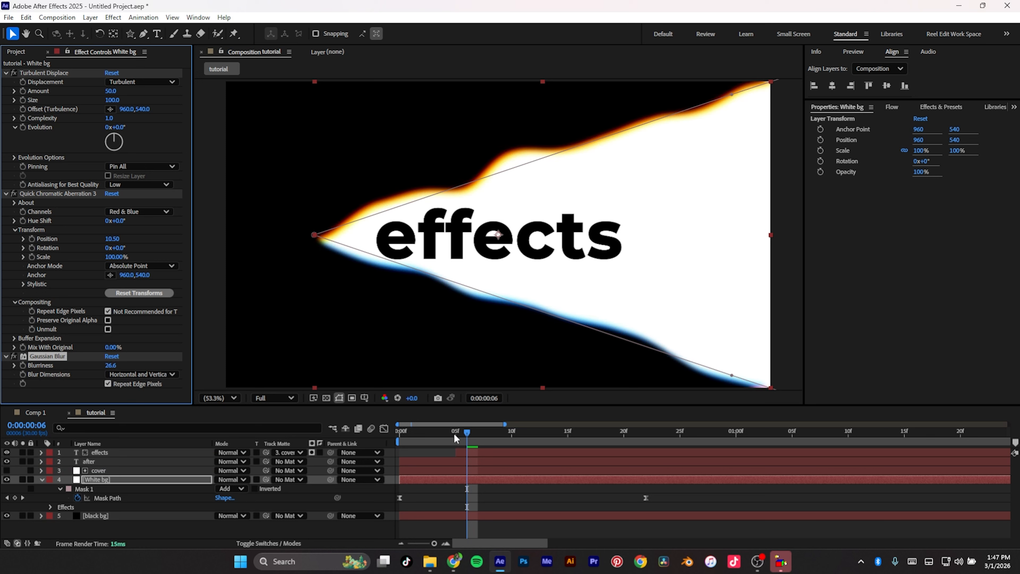
Step: Play back the tutorial composition from the start to review the transition
left_click_drag(466, 433, 369, 455)
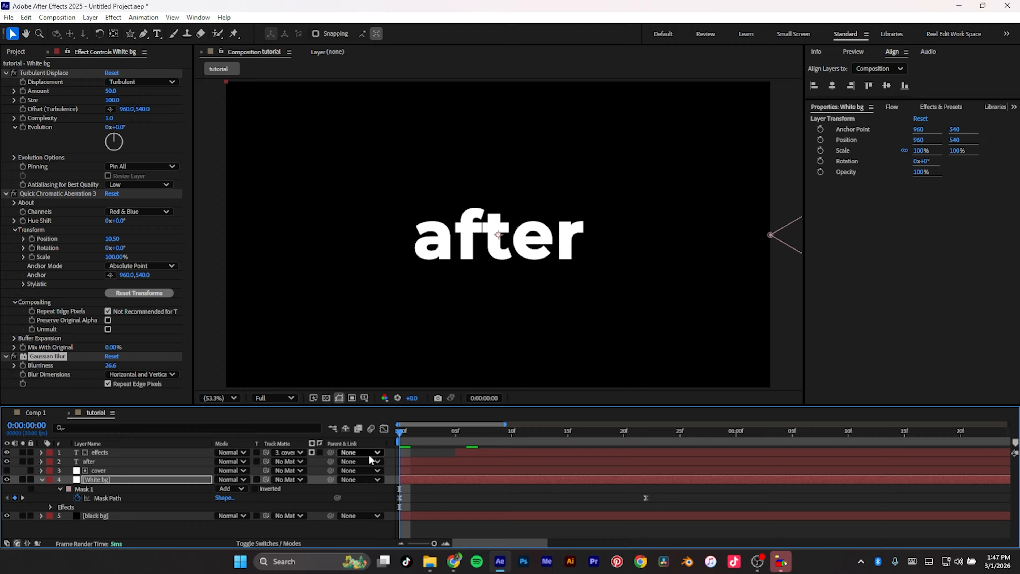
key("space")
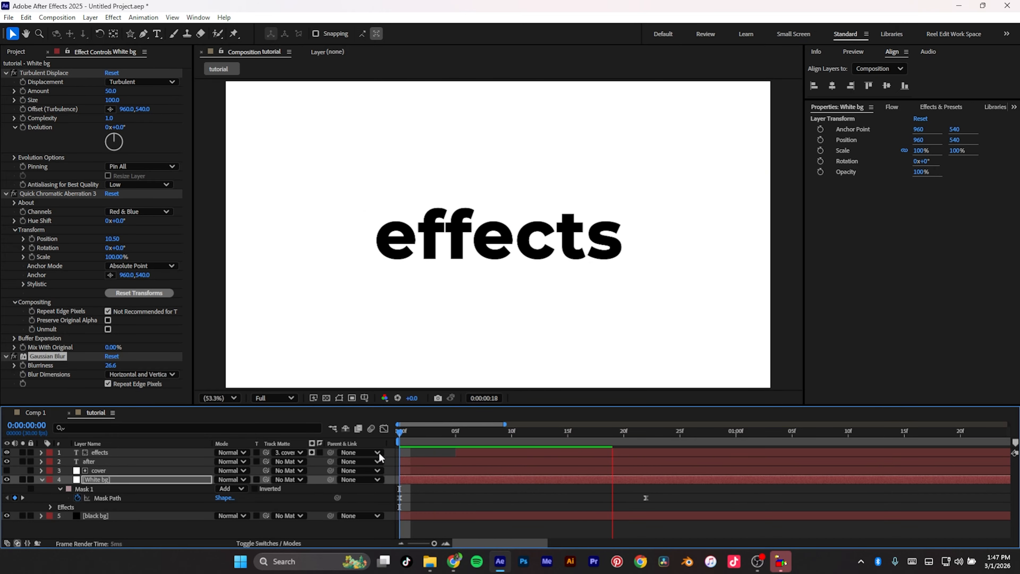
key("space")
left_click_drag(601, 431, 379, 481)
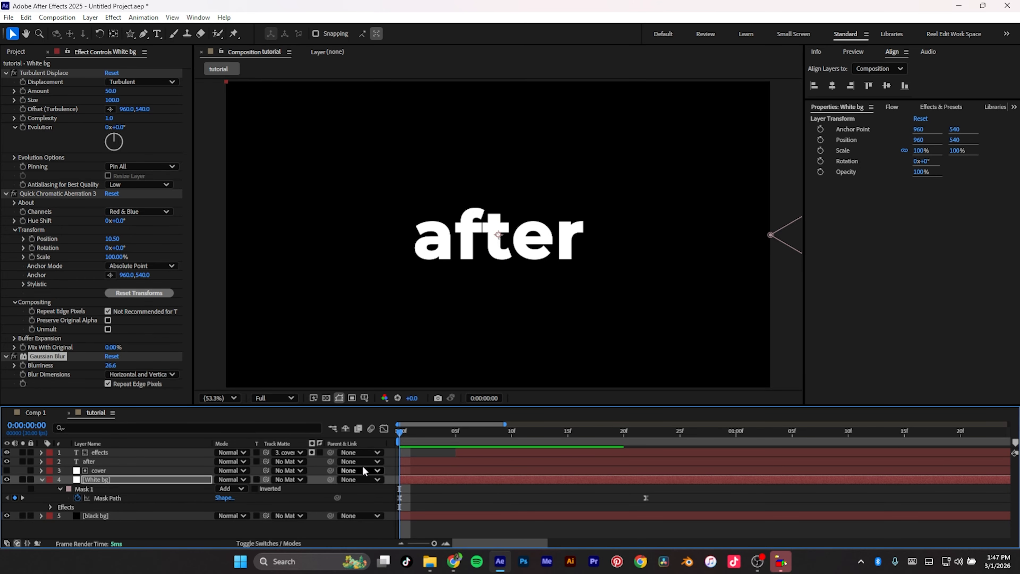
key("space")
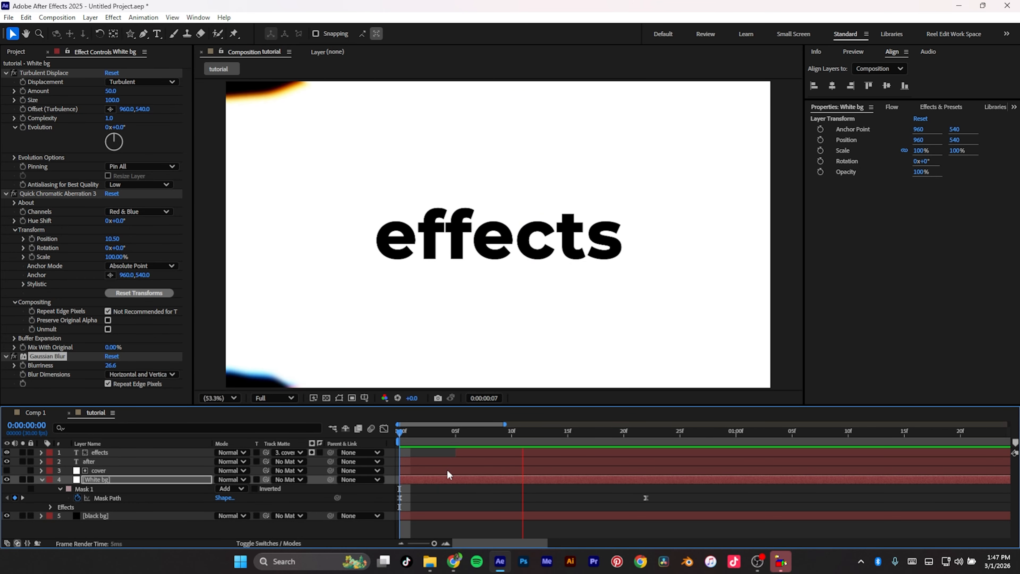
left_click(575, 431)
left_click_drag(577, 431, 337, 478)
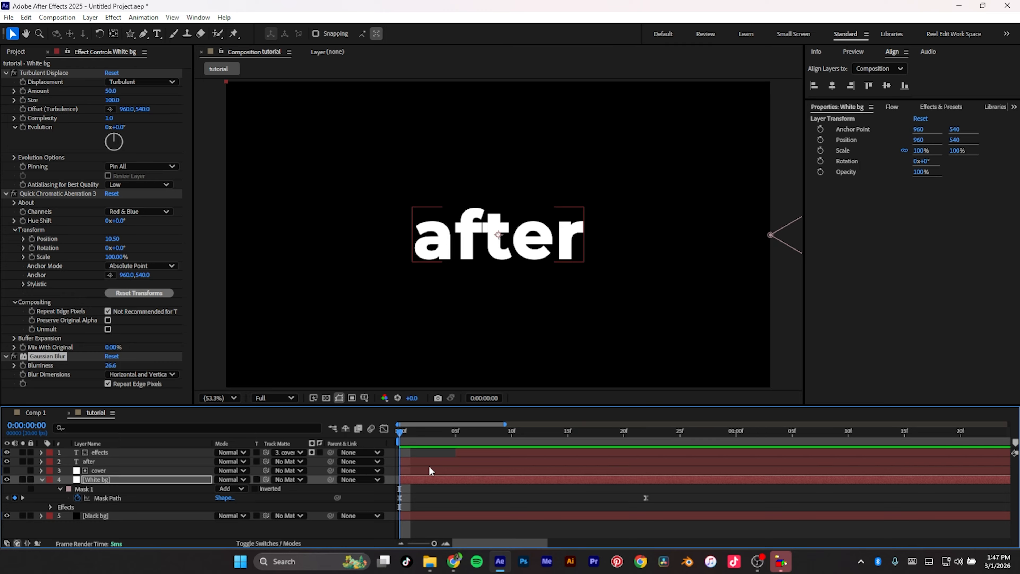
Step: Select all effects applied to the White bg layer
key("ctrl+a")
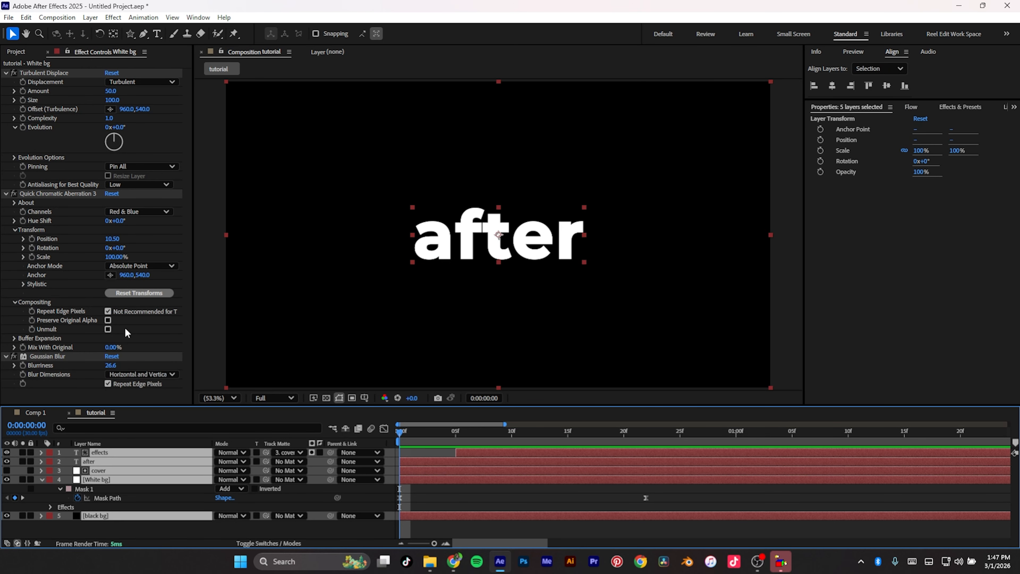
left_click(81, 284)
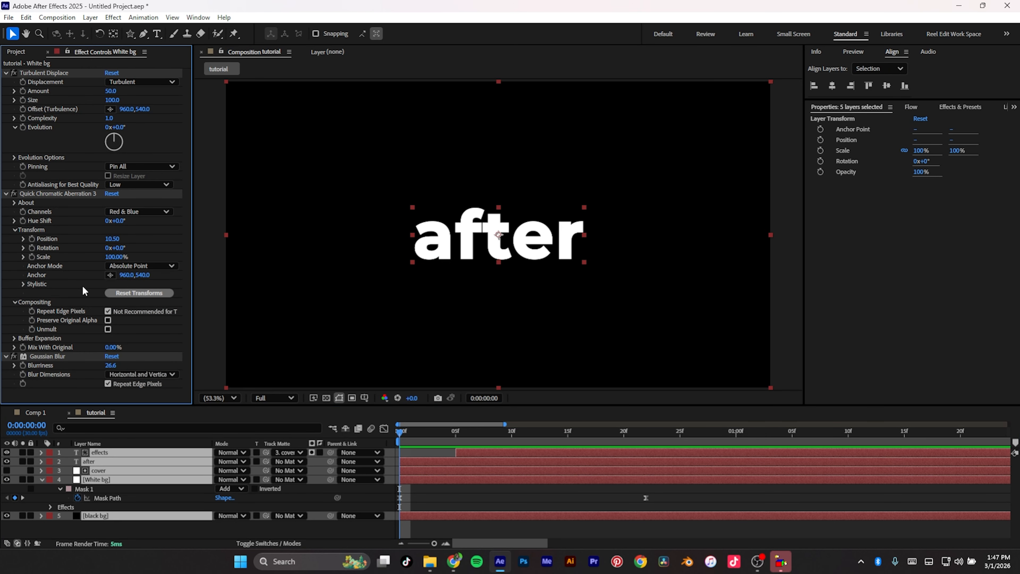
key("ctrl+a")
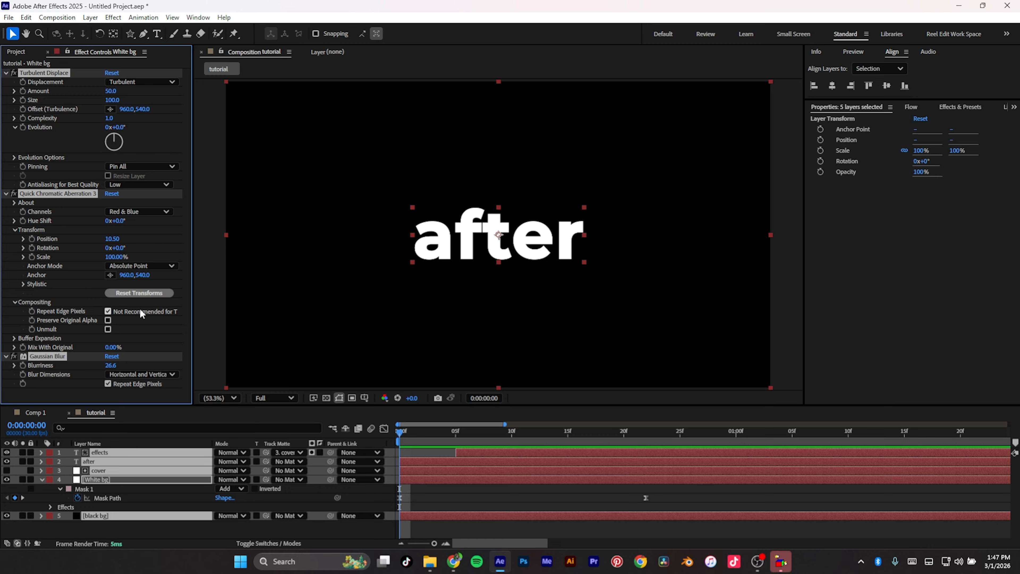